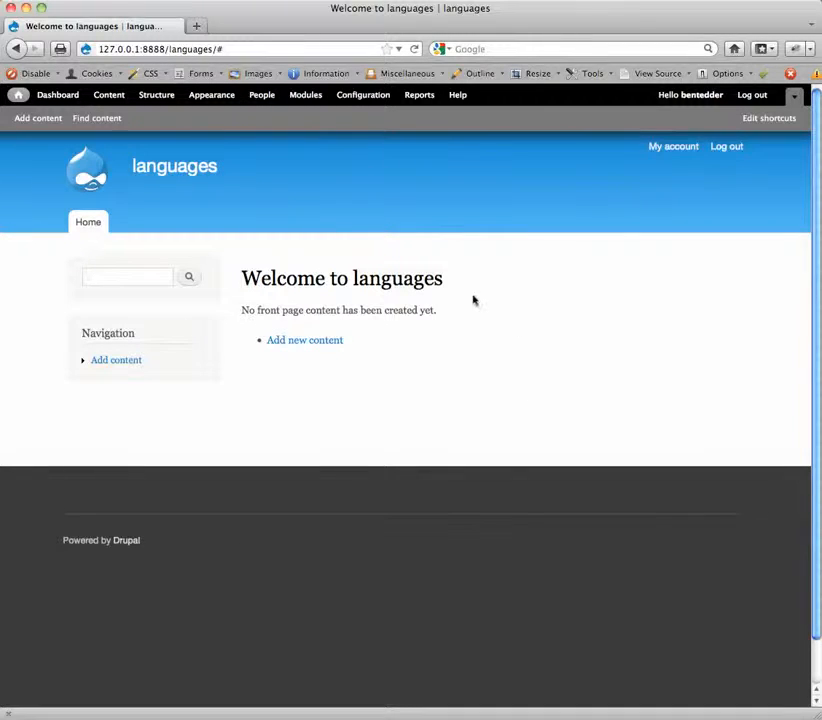
Enable the Content translation and Locale core modules, save the module configuration, and return to the front page
{"action": "left_click", "coordinate": [302, 99]}
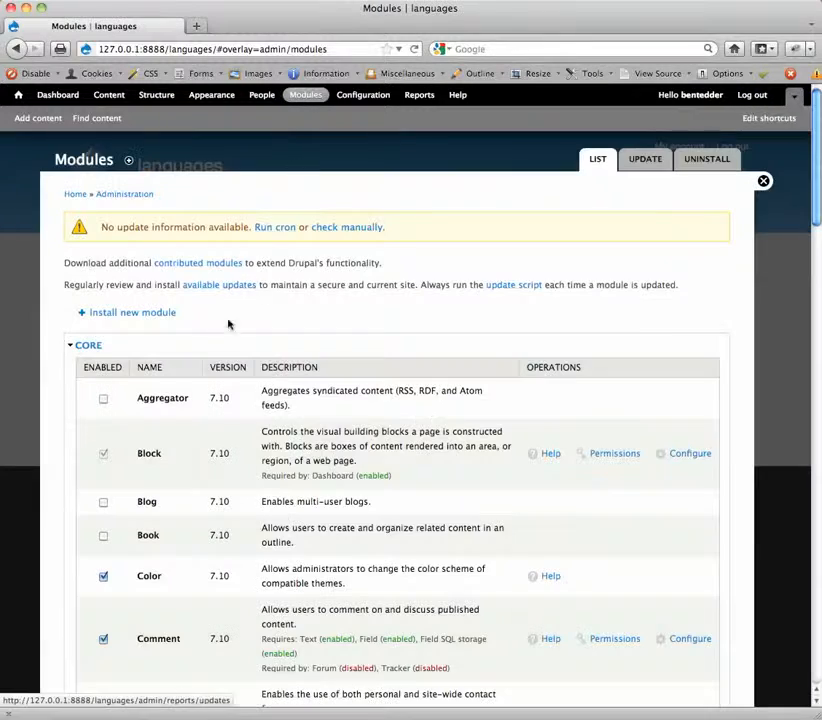
{"action": "scroll", "coordinate": [241, 452], "scroll_direction": "down", "scroll_amount": 5}
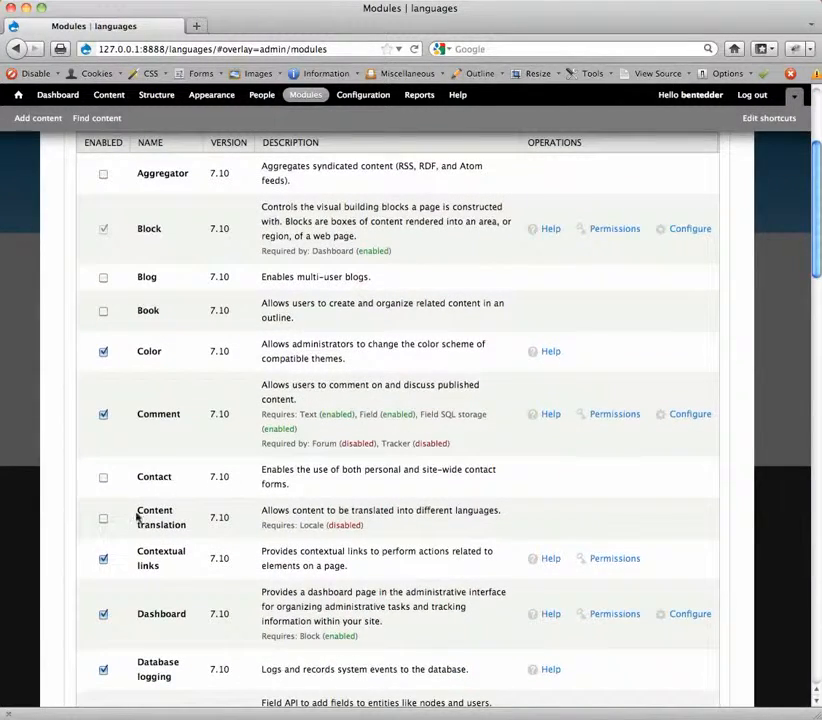
{"action": "left_click", "coordinate": [103, 518]}
{"action": "scroll", "coordinate": [102, 520], "scroll_direction": "down", "scroll_amount": 9}
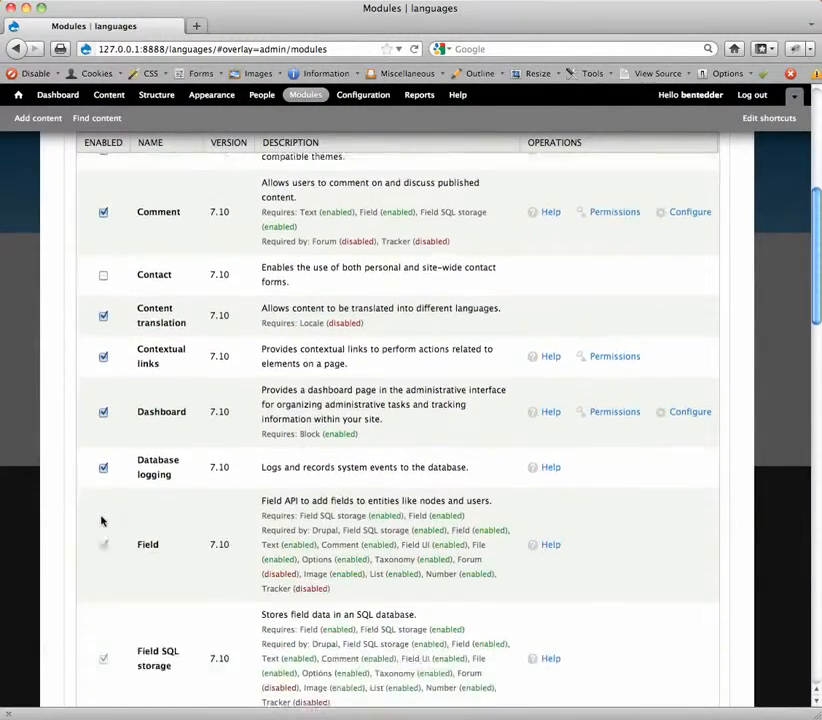
{"action": "scroll", "coordinate": [101, 521], "scroll_direction": "down", "scroll_amount": 8}
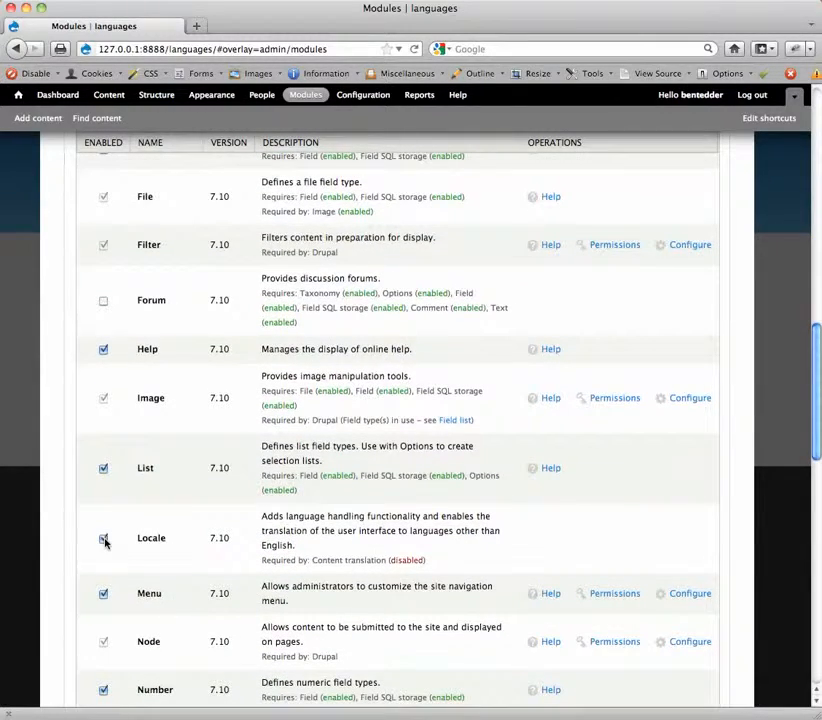
{"action": "scroll", "coordinate": [104, 541], "scroll_direction": "down", "scroll_amount": 20}
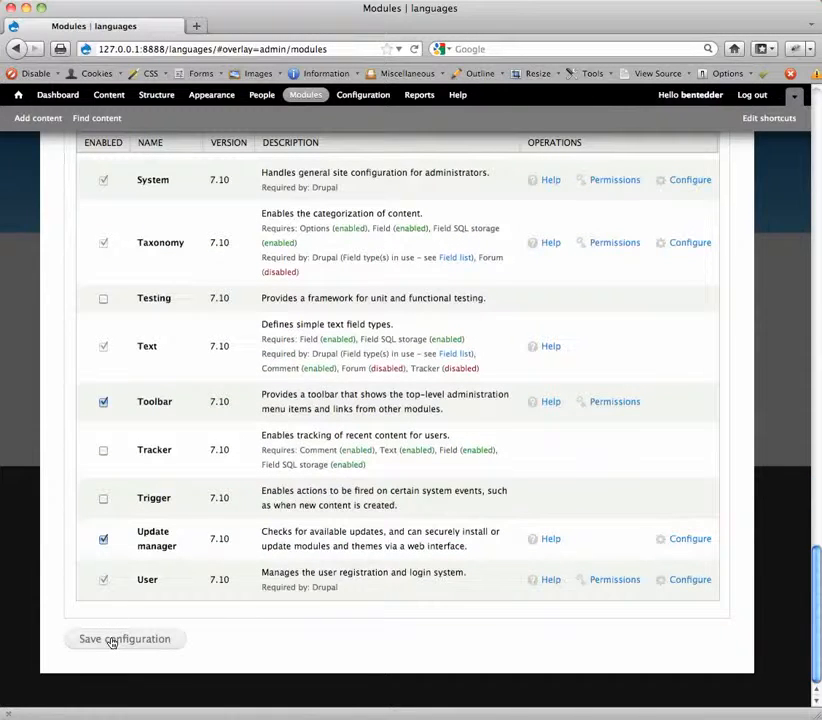
{"action": "left_click", "coordinate": [111, 641]}
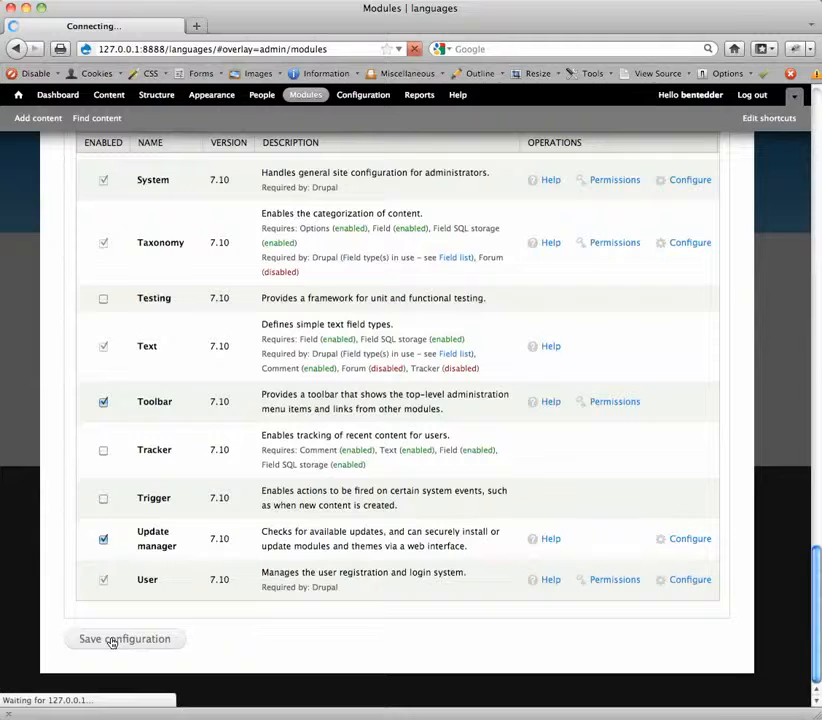
{"action": "key", "text": "super+r"}
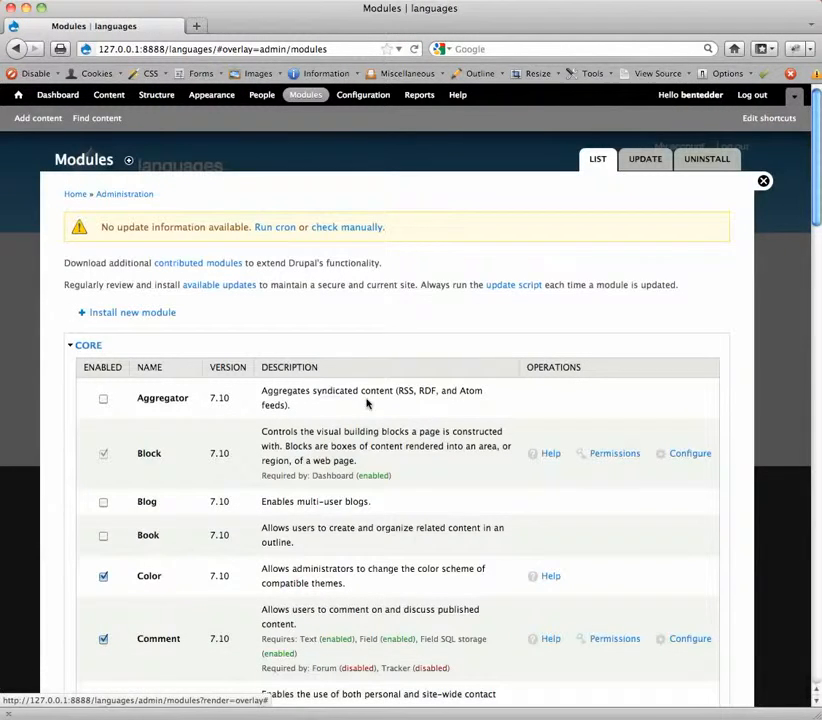
{"action": "left_click", "coordinate": [763, 182]}
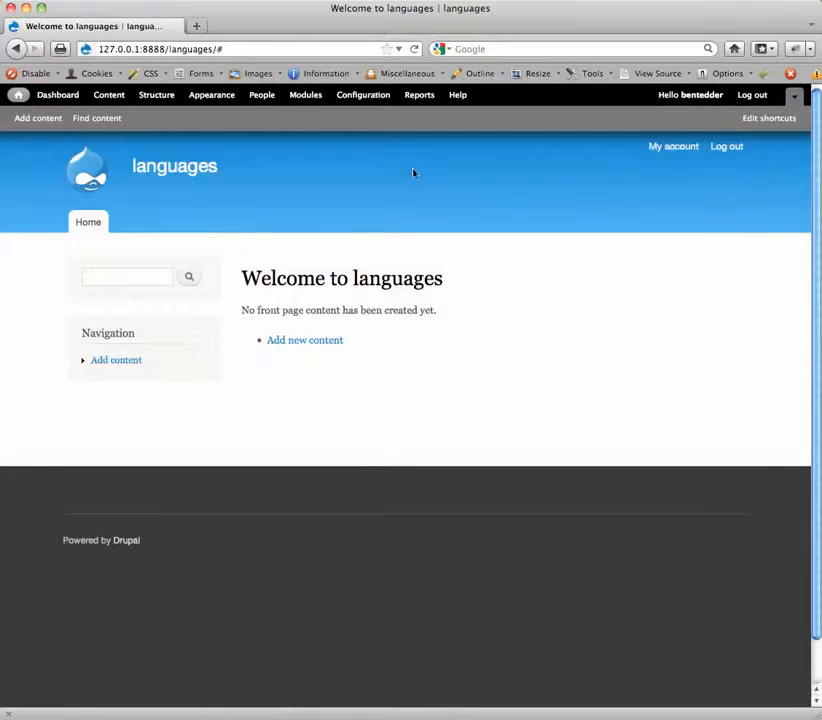
Add Spanish (Español) as a predefined language in the site's regional and language configuration
{"action": "left_click", "coordinate": [364, 95]}
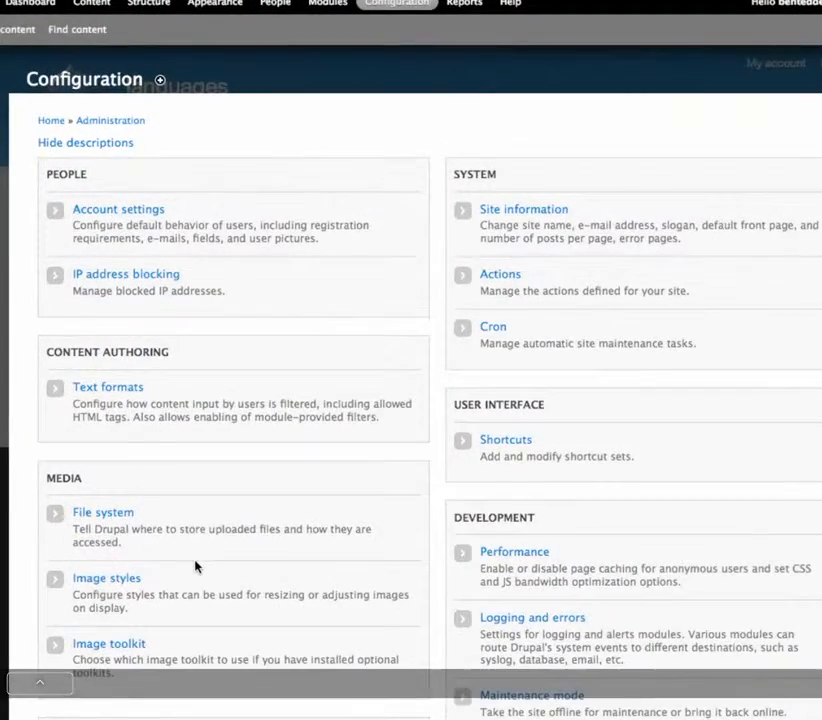
{"action": "scroll", "coordinate": [195, 556], "scroll_direction": "down", "scroll_amount": 10}
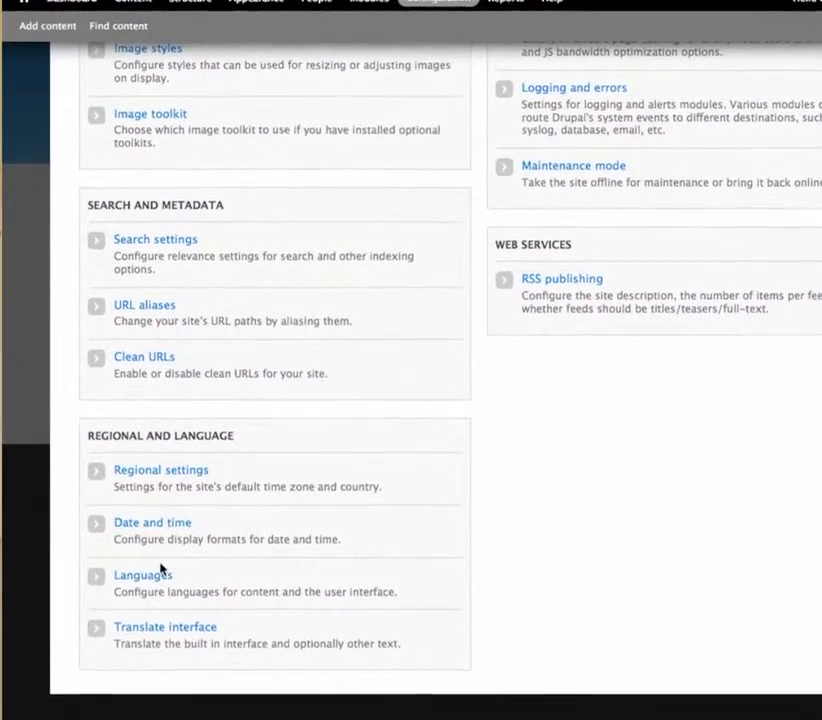
{"action": "left_click", "coordinate": [148, 598]}
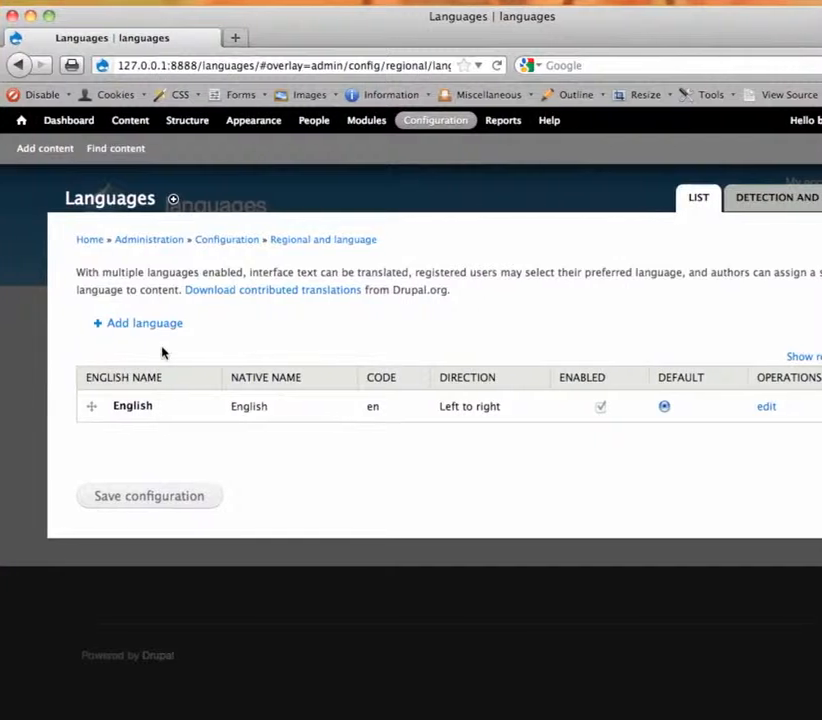
{"action": "left_click", "coordinate": [163, 325]}
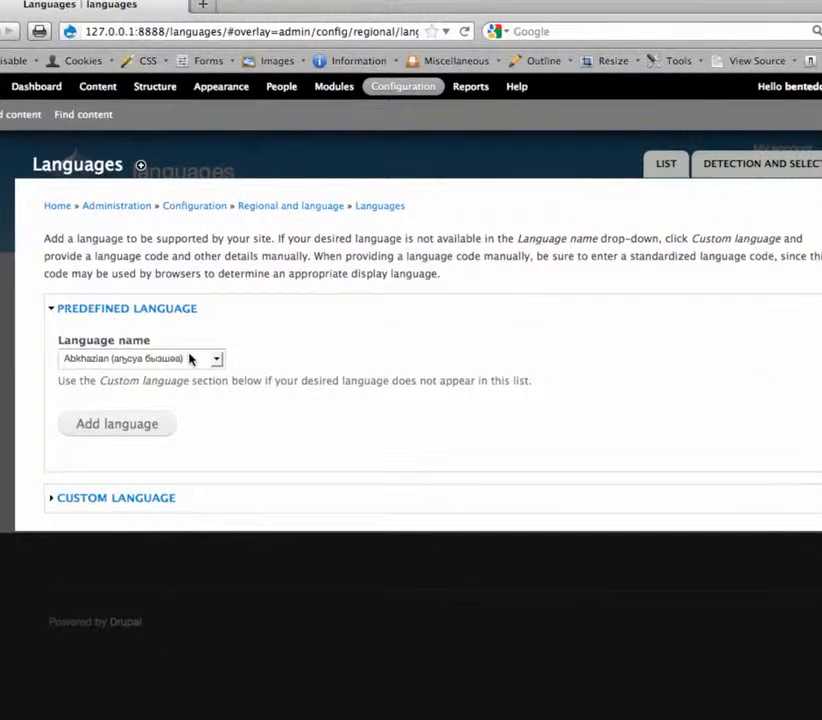
{"action": "left_click", "coordinate": [221, 392]}
{"action": "key", "text": "s"}
{"action": "key", "text": "p"}
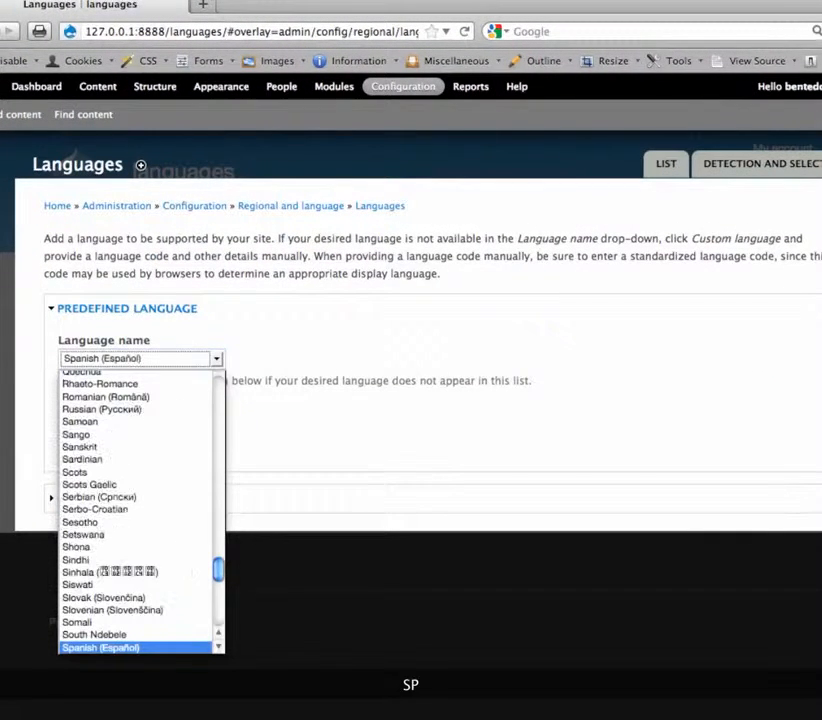
{"action": "key", "text": "Return"}
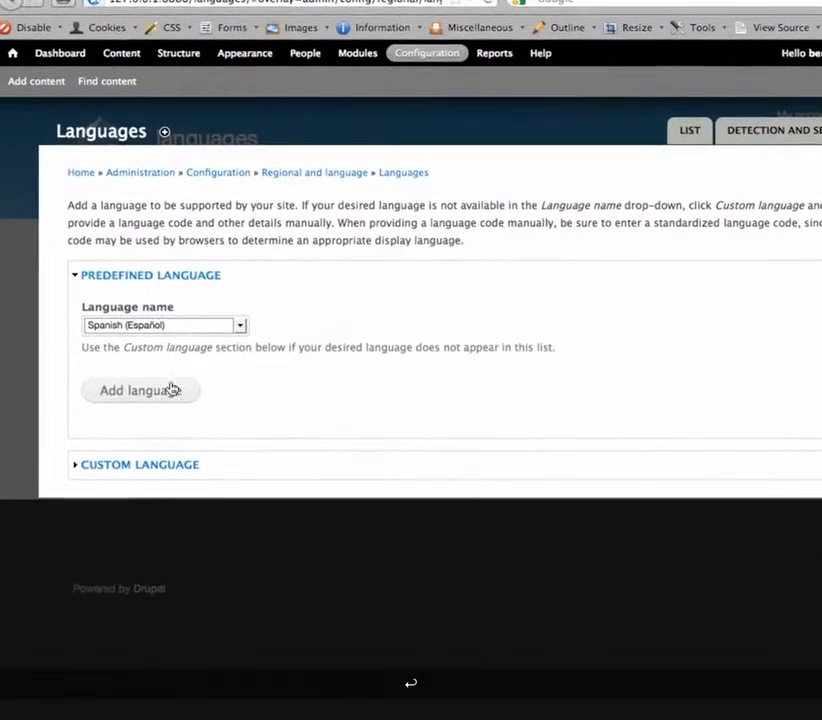
{"action": "left_click", "coordinate": [170, 392]}
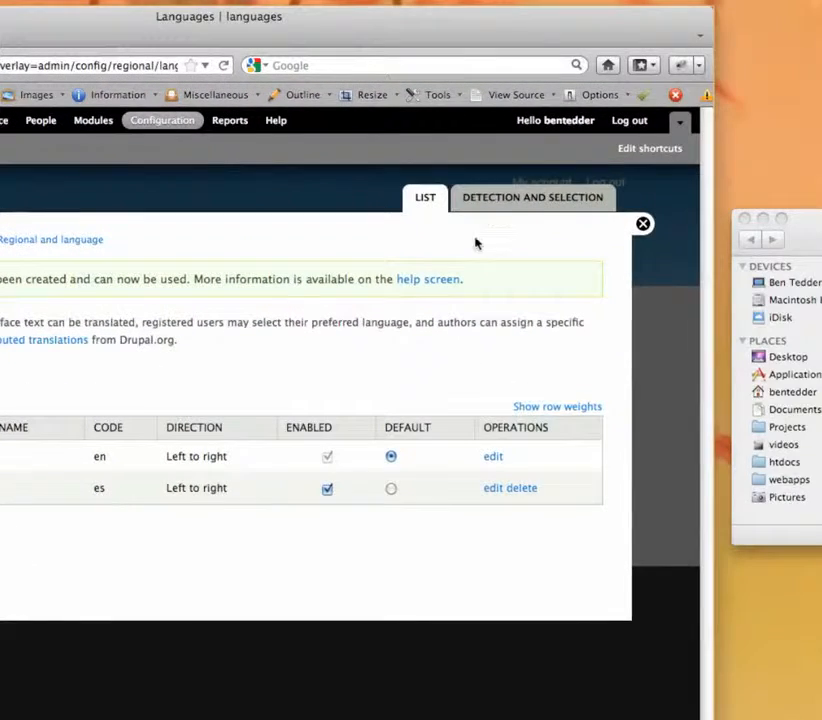
Enable the URL detection method for the user interface language, save the settings, and close the language configuration
{"action": "left_click", "coordinate": [490, 208]}
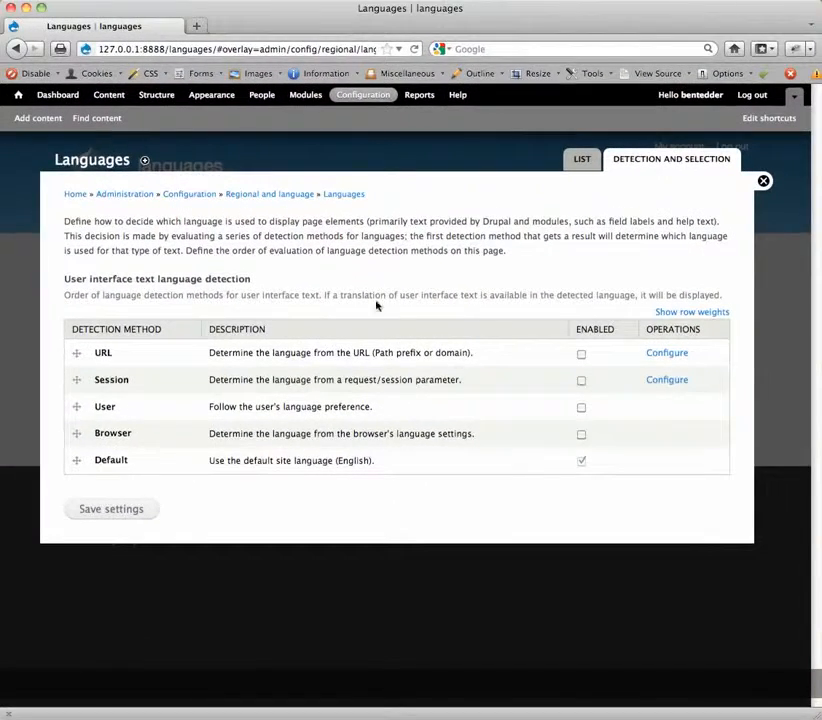
{"action": "left_click", "coordinate": [581, 355]}
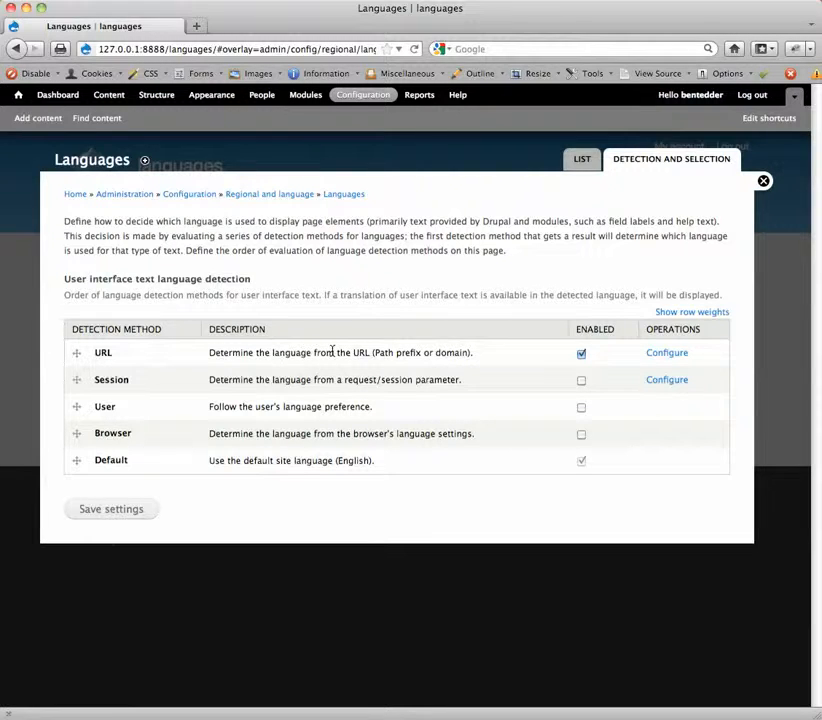
{"action": "left_click", "coordinate": [80, 355]}
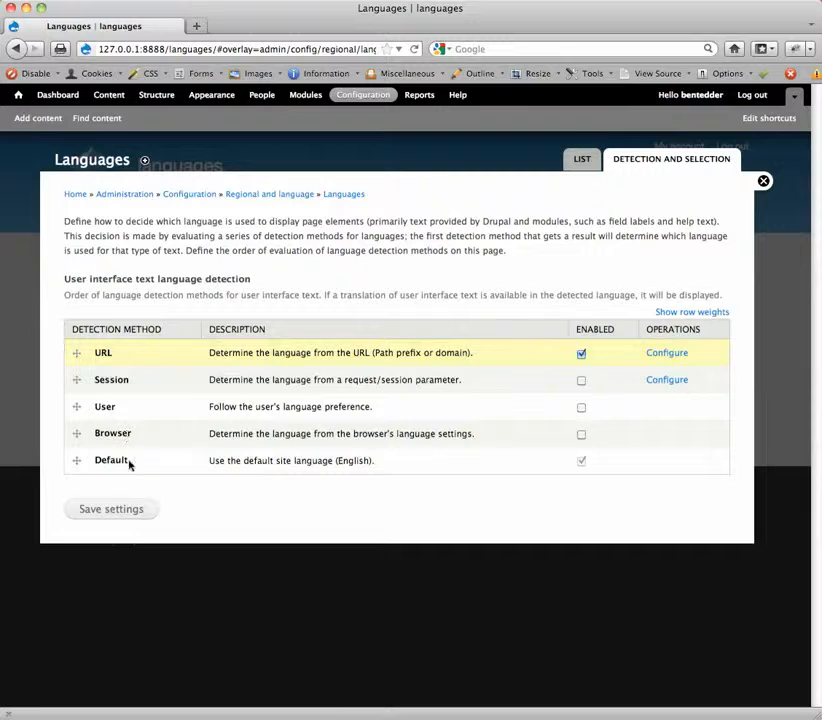
{"action": "left_click", "coordinate": [143, 511]}
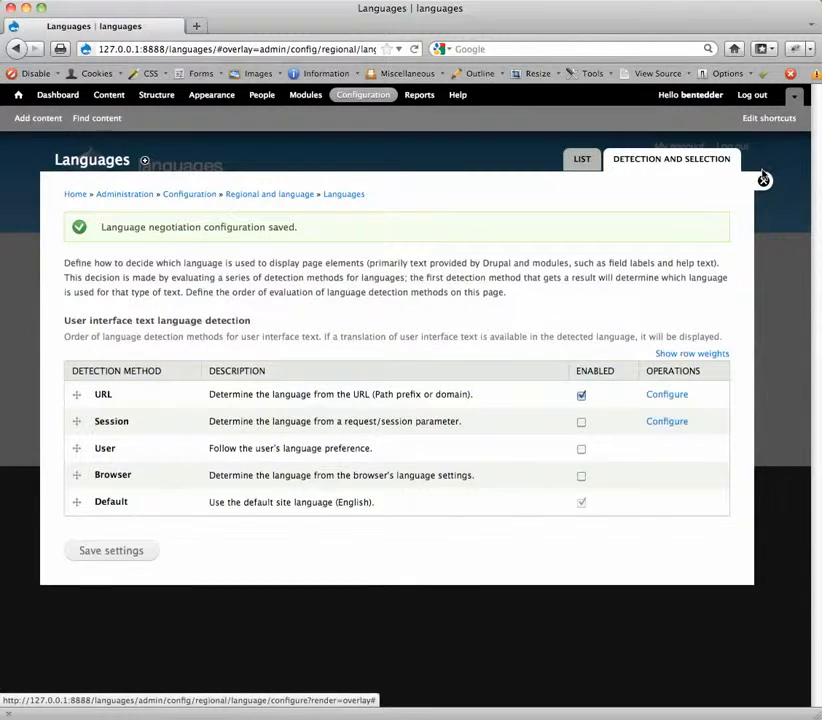
{"action": "left_click", "coordinate": [763, 180]}
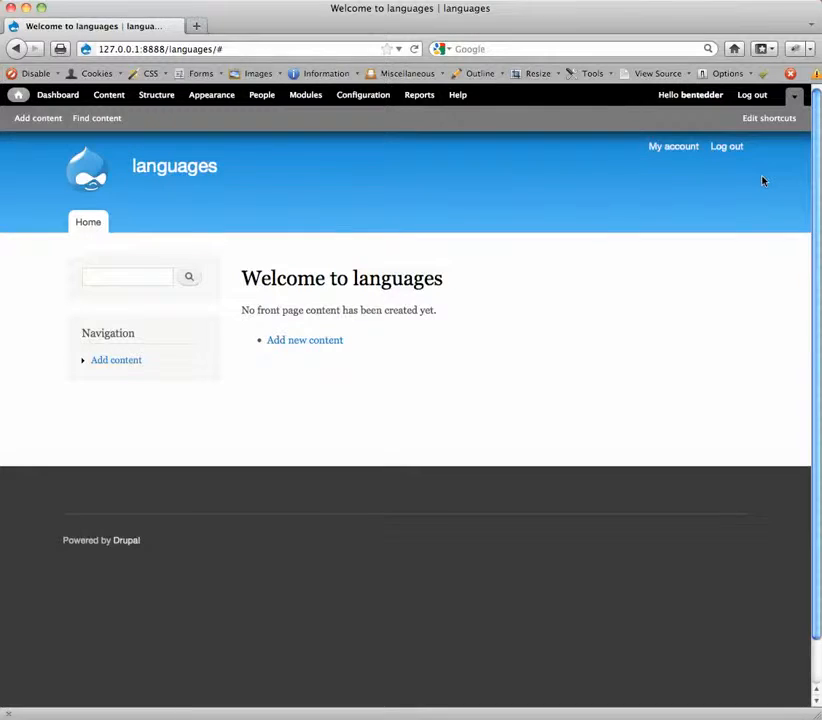
Set the Basic page content type's multilingual support to "Enabled, with translation" in its publishing options and save it
{"action": "left_click", "coordinate": [160, 101]}
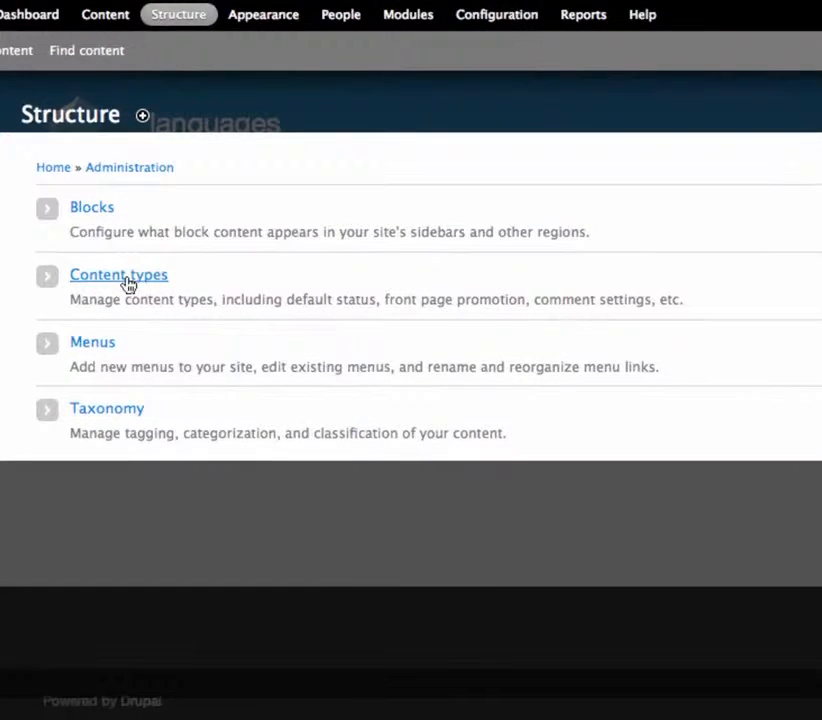
{"action": "left_click", "coordinate": [128, 285]}
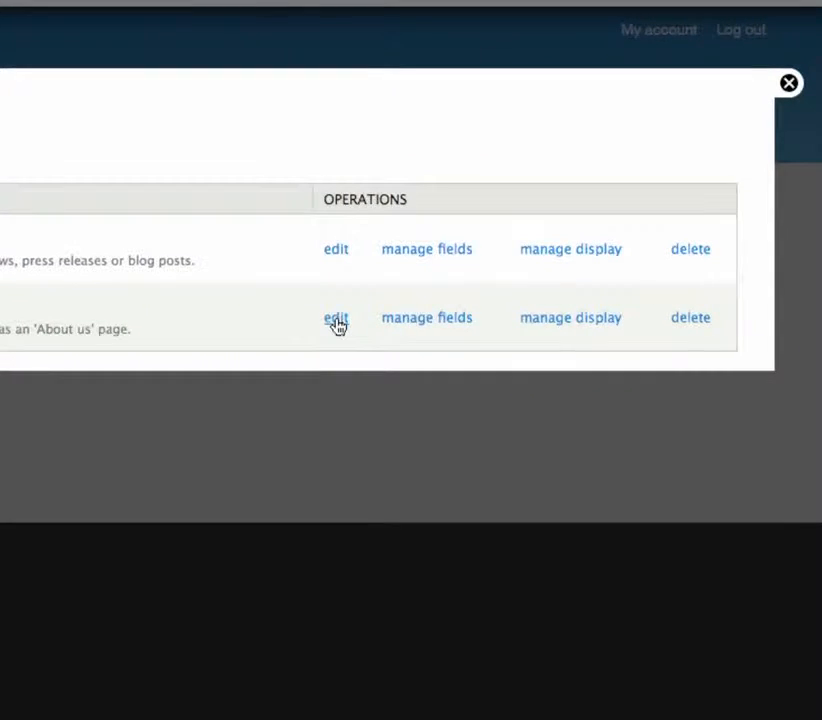
{"action": "left_click", "coordinate": [336, 320]}
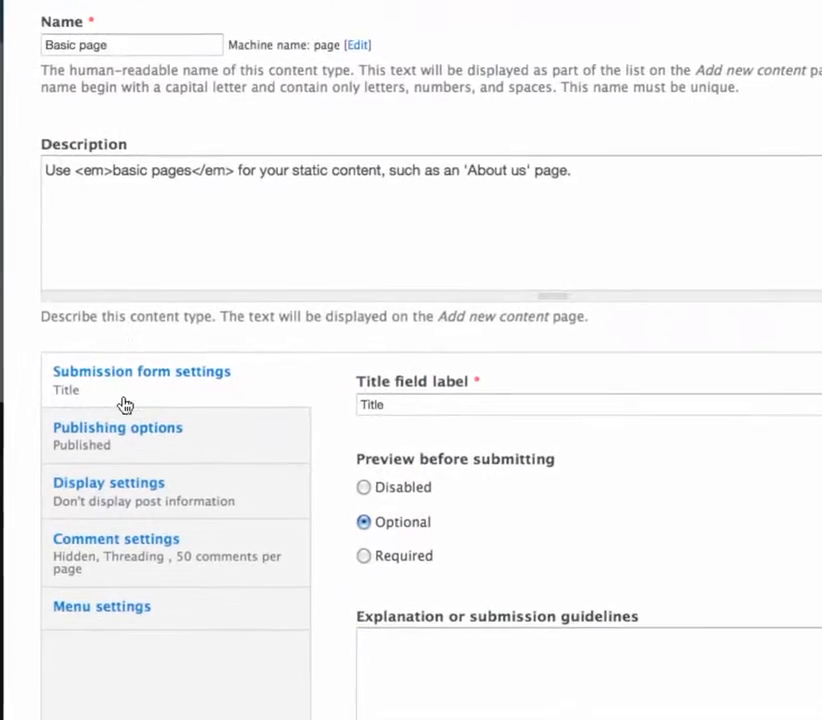
{"action": "left_click", "coordinate": [132, 445]}
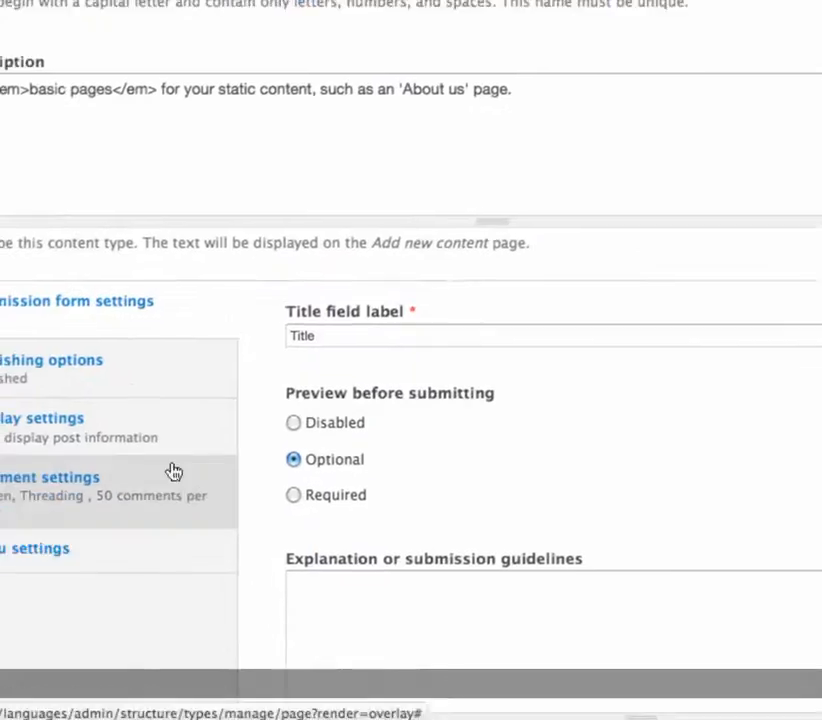
{"action": "left_click", "coordinate": [130, 346]}
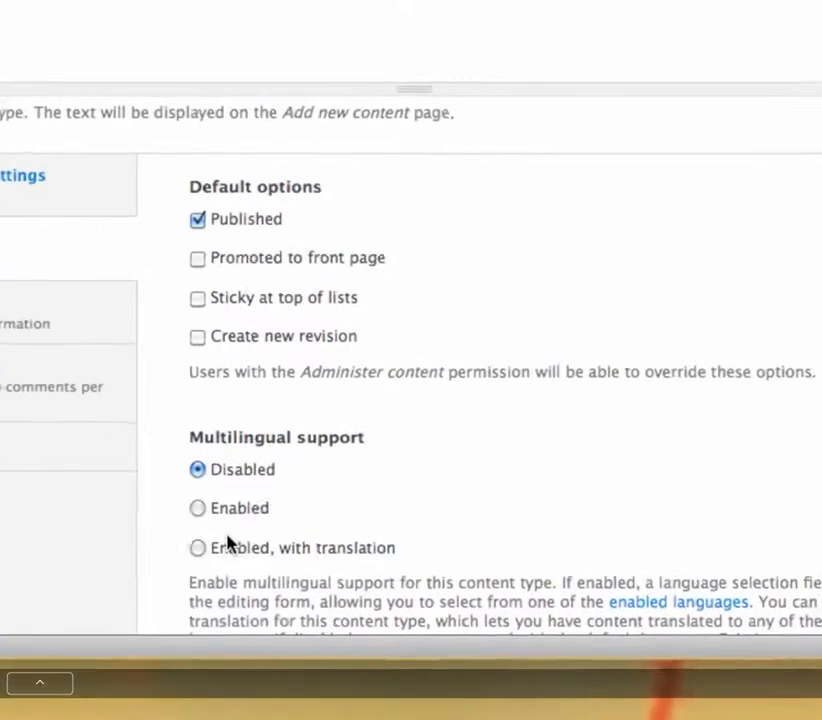
{"action": "scroll", "coordinate": [217, 545], "scroll_direction": "down", "scroll_amount": 5}
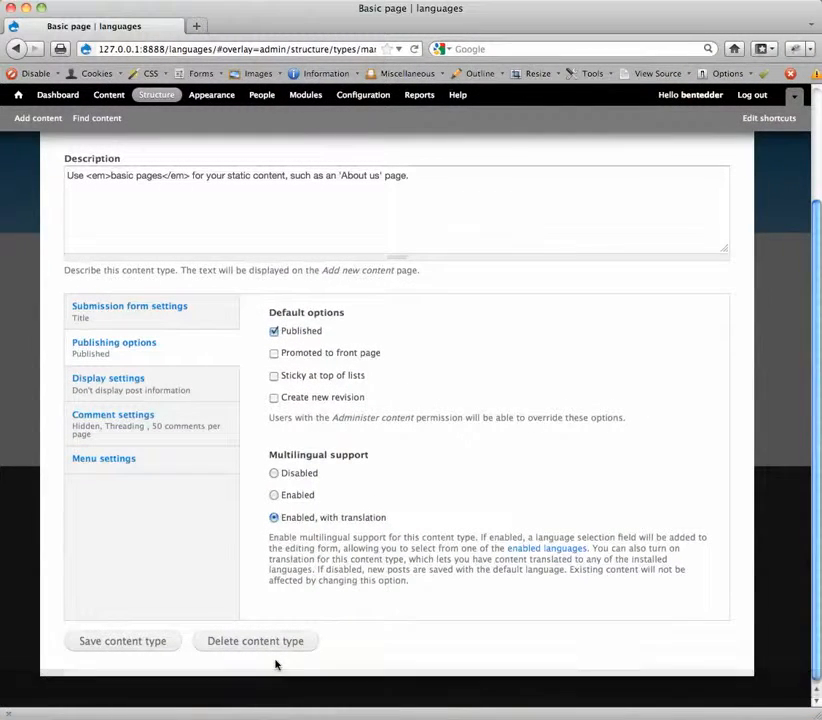
{"action": "left_click", "coordinate": [157, 645]}
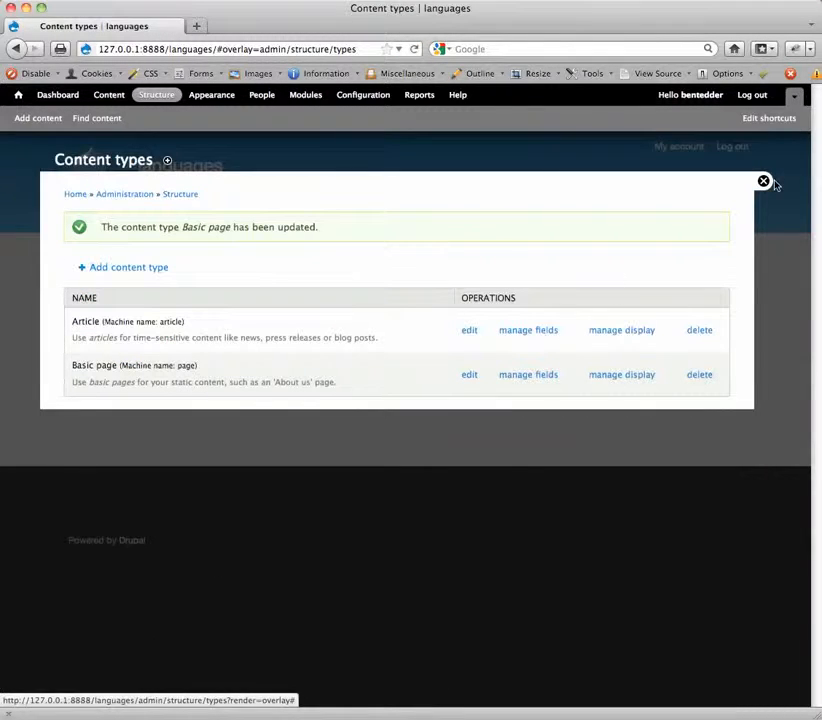
{"action": "left_click", "coordinate": [763, 182]}
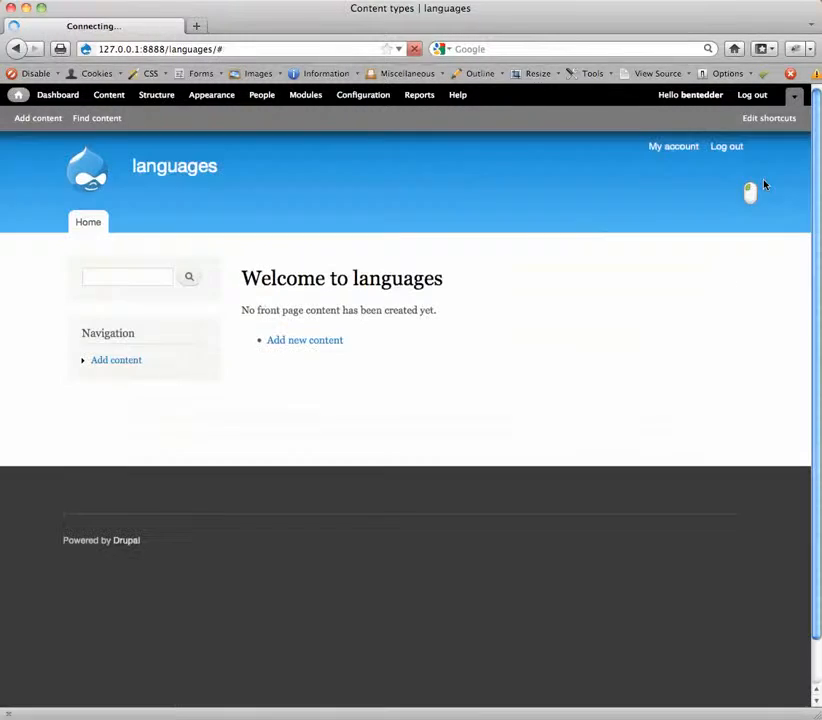
Start a new Basic page titled "Restaurant Menu" with the body text "This is the restaurant menu in English"
{"action": "left_click", "coordinate": [24, 120]}
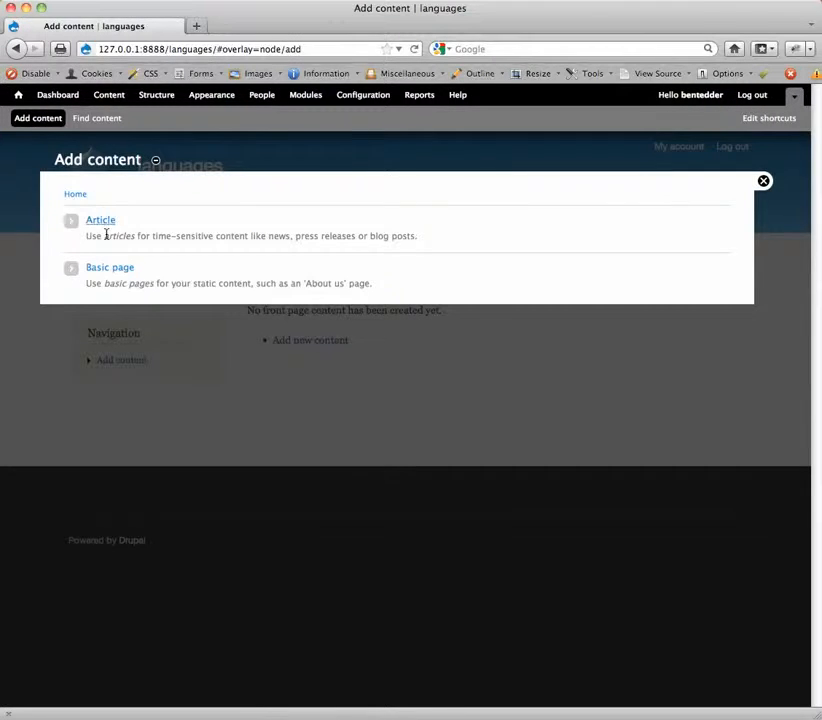
{"action": "left_click", "coordinate": [116, 269]}
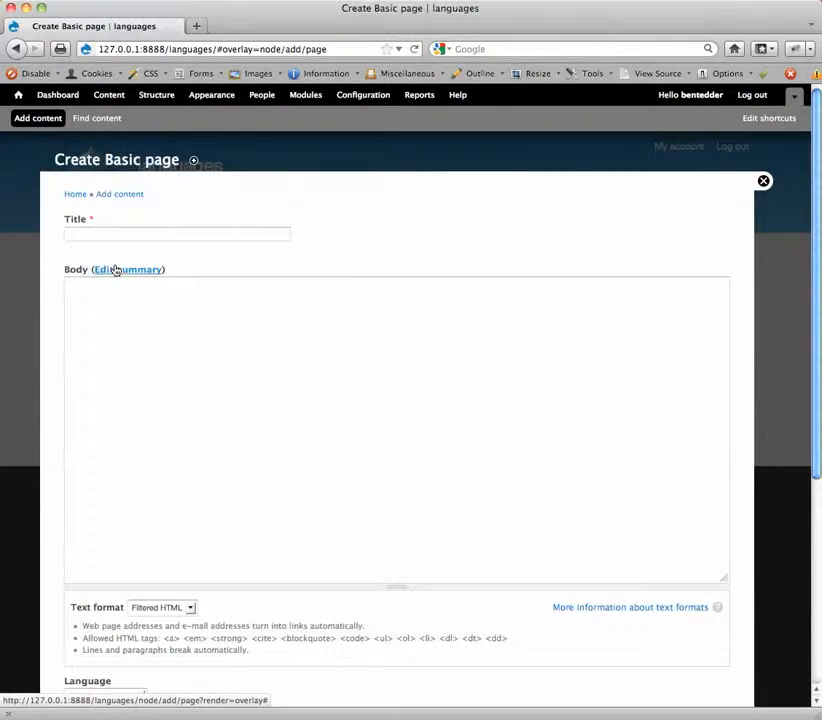
{"action": "left_click", "coordinate": [212, 233]}
{"action": "type", "text": "Restra"}
{"action": "key", "text": "BackSpace"}
{"action": "key", "text": "BackSpace"}
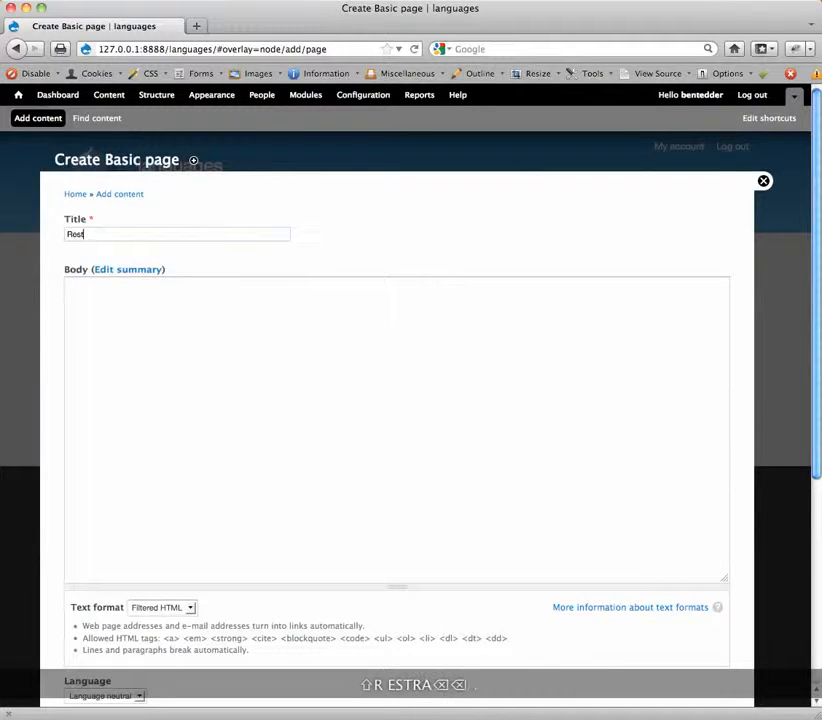
{"action": "type", "text": "aurant m"}
{"action": "key", "text": "BackSpace"}
{"action": "type", "text": "Menu"}
{"action": "key", "text": "Tab"}
{"action": "type", "text": "This is the restaurant menu in English"}
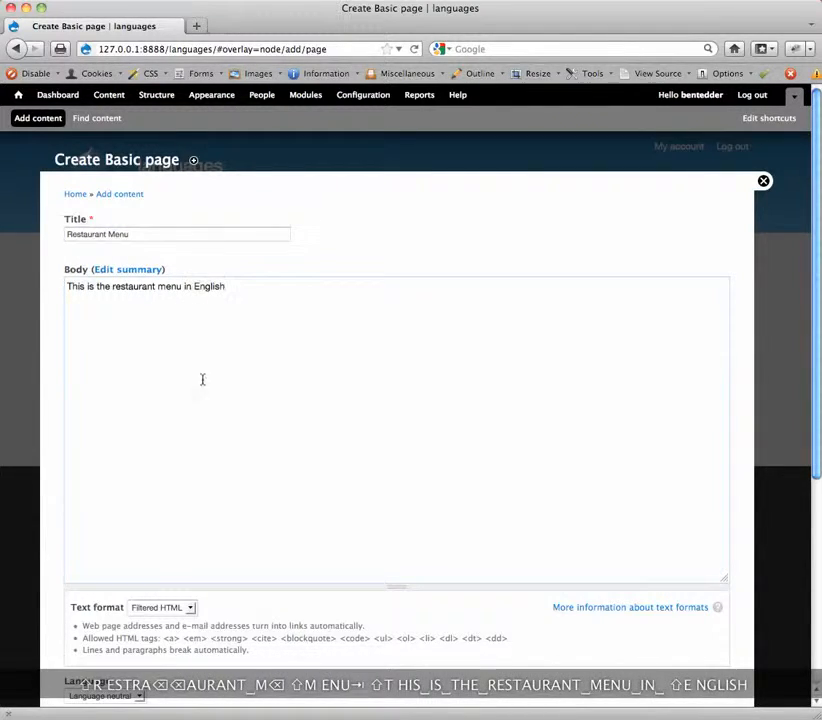
Set the new Restaurant Menu page's language to English
{"action": "scroll", "coordinate": [194, 565], "scroll_direction": "down", "scroll_amount": 3}
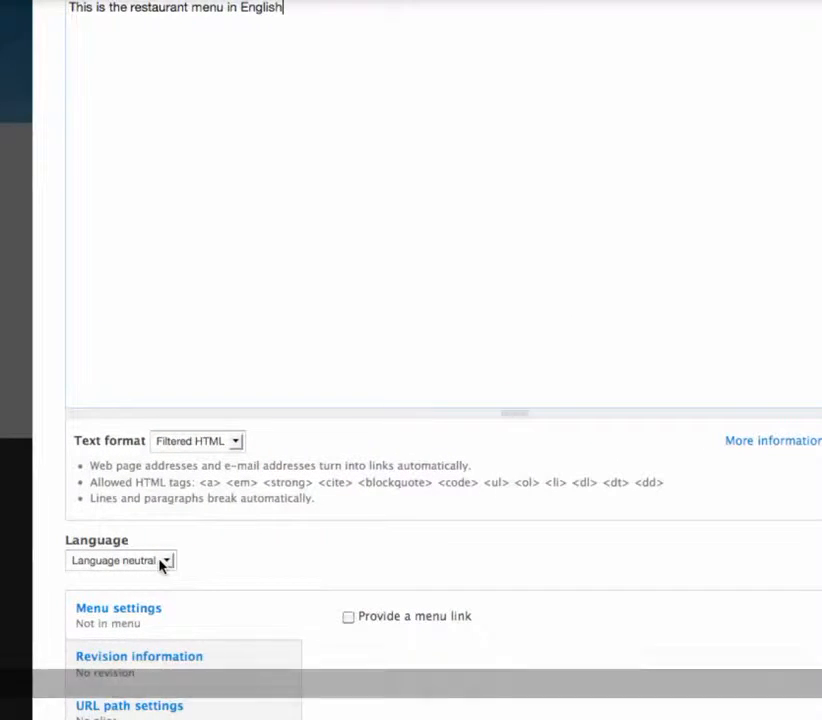
{"action": "left_click", "coordinate": [163, 563]}
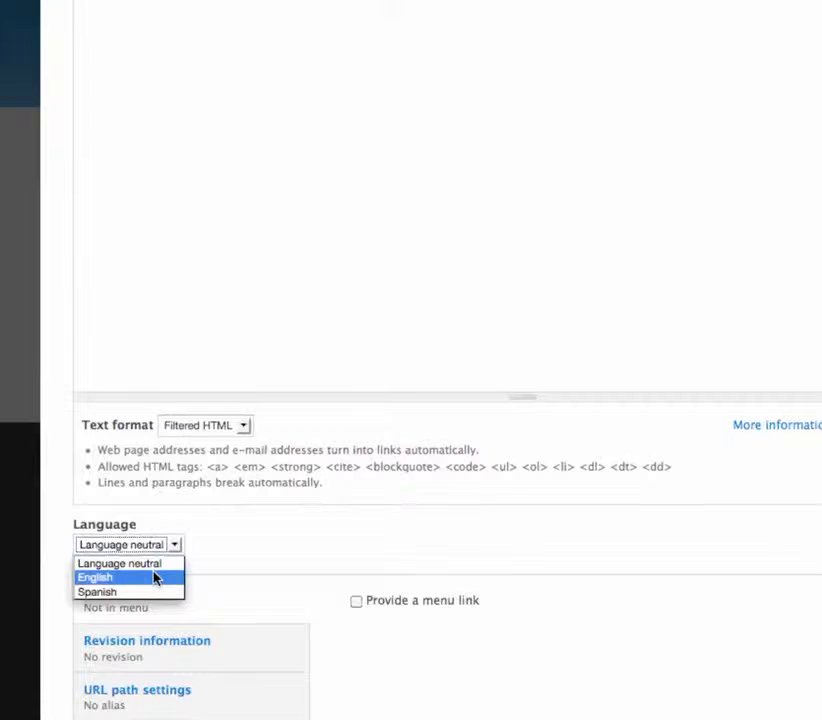
{"action": "left_click", "coordinate": [155, 577]}
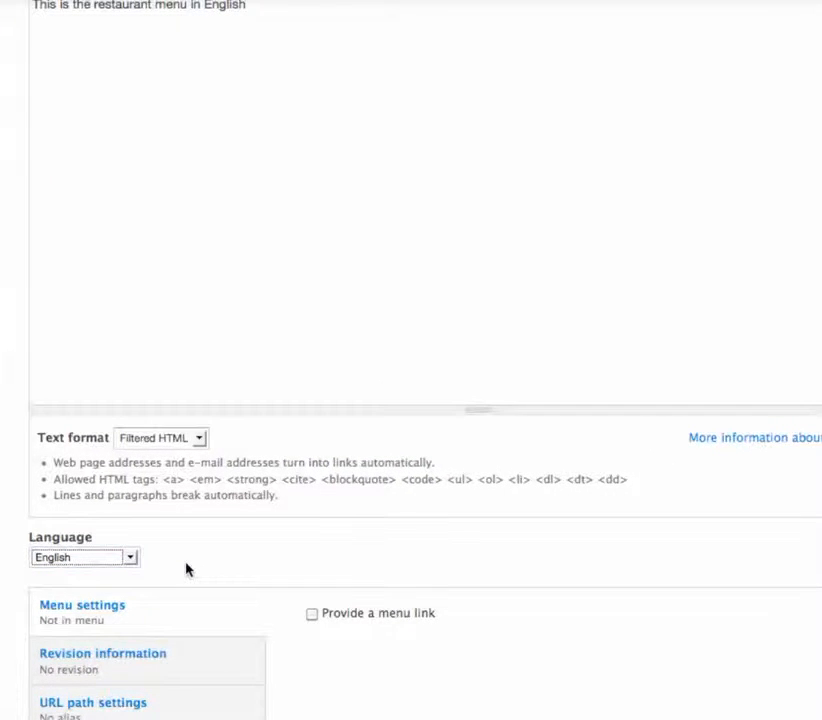
Provide a menu link for the English Restaurant Menu page in the main menu and save it with the URL alias "menu"
{"action": "scroll", "coordinate": [220, 565], "scroll_direction": "down", "scroll_amount": 2}
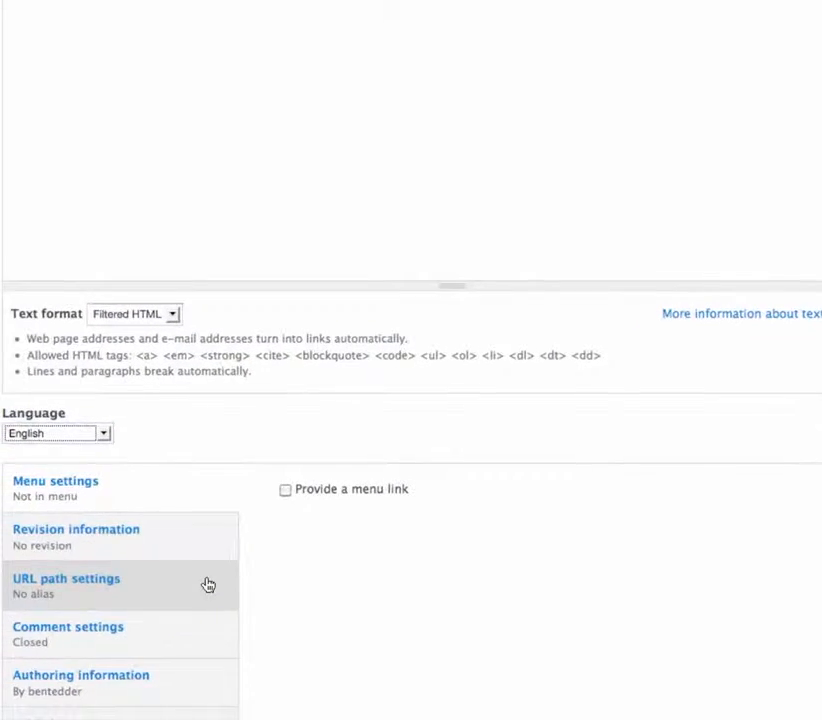
{"action": "left_click", "coordinate": [285, 489]}
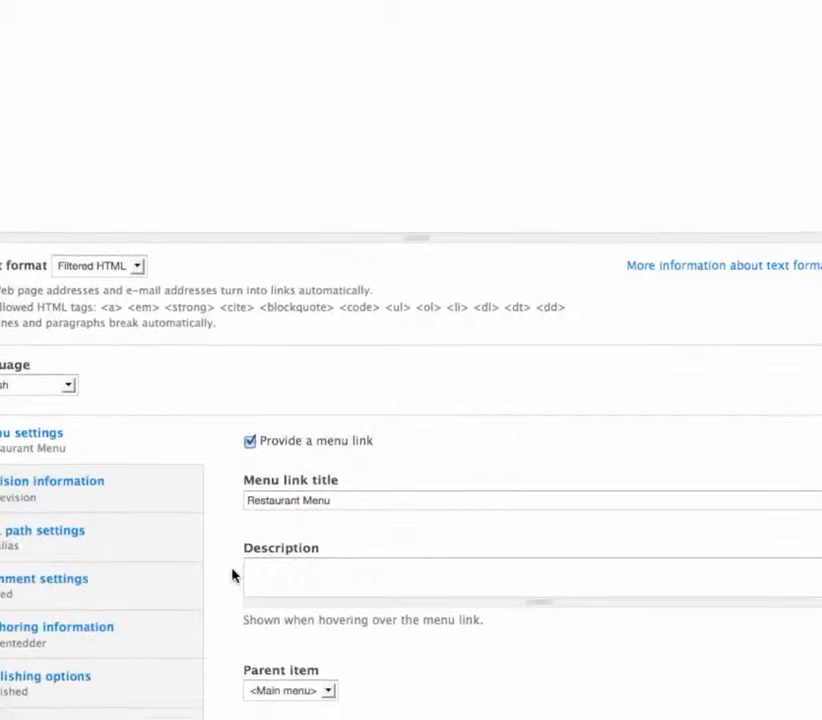
{"action": "left_click", "coordinate": [105, 536]}
{"action": "left_click", "coordinate": [297, 454]}
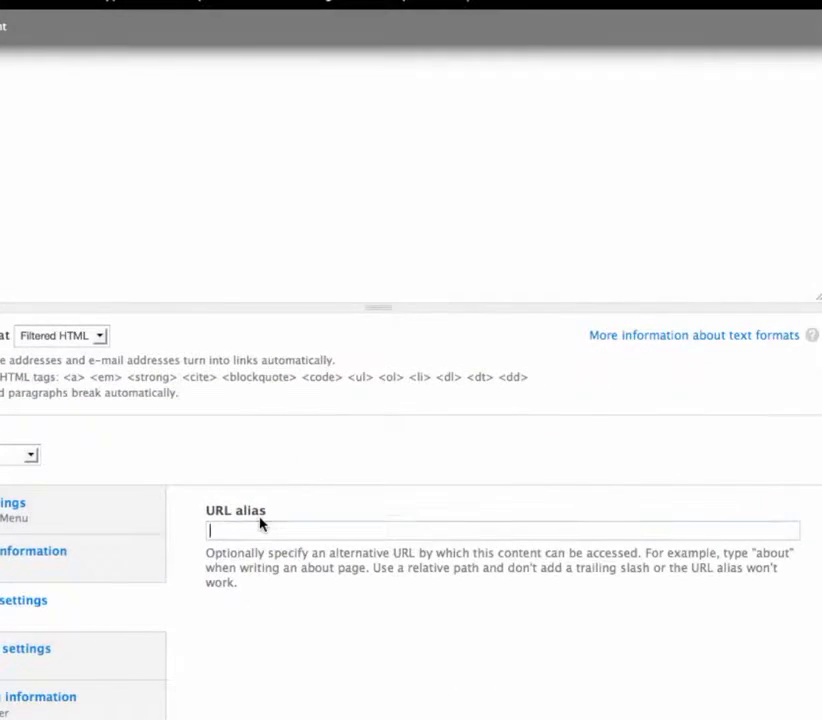
{"action": "type", "text": "menu"}
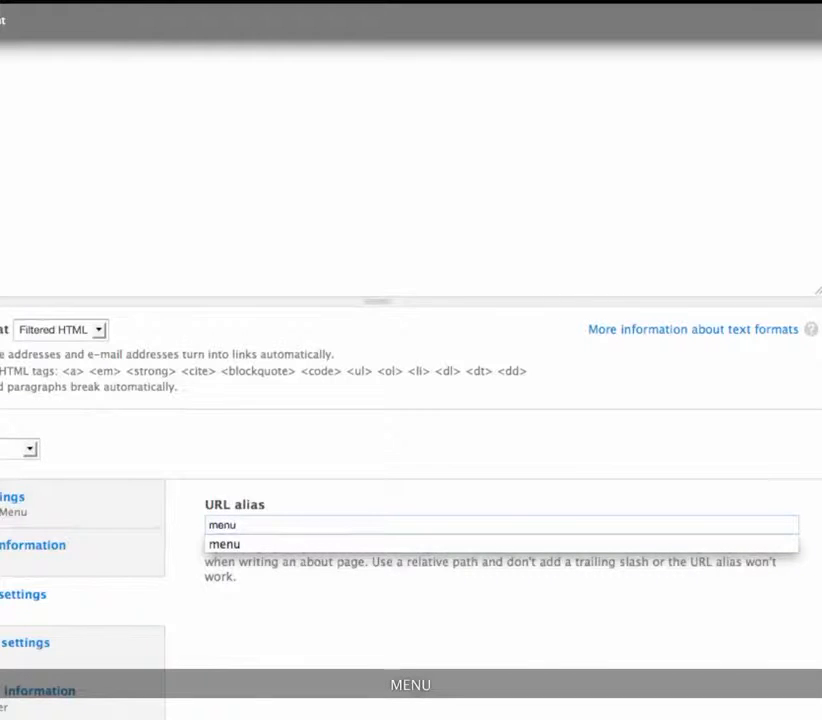
{"action": "key", "text": "Down"}
{"action": "key", "text": "Return"}
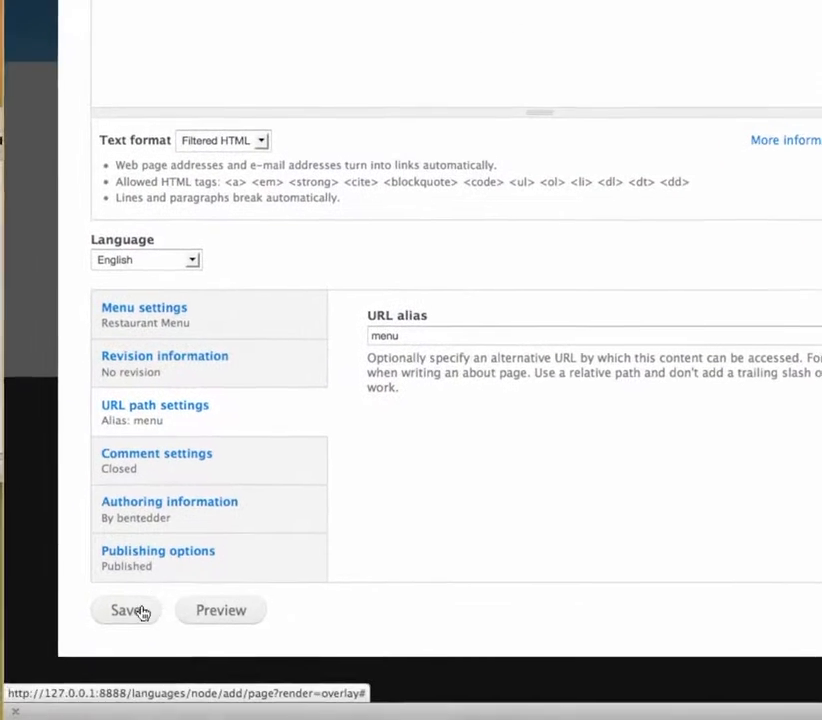
{"action": "left_click", "coordinate": [88, 719]}
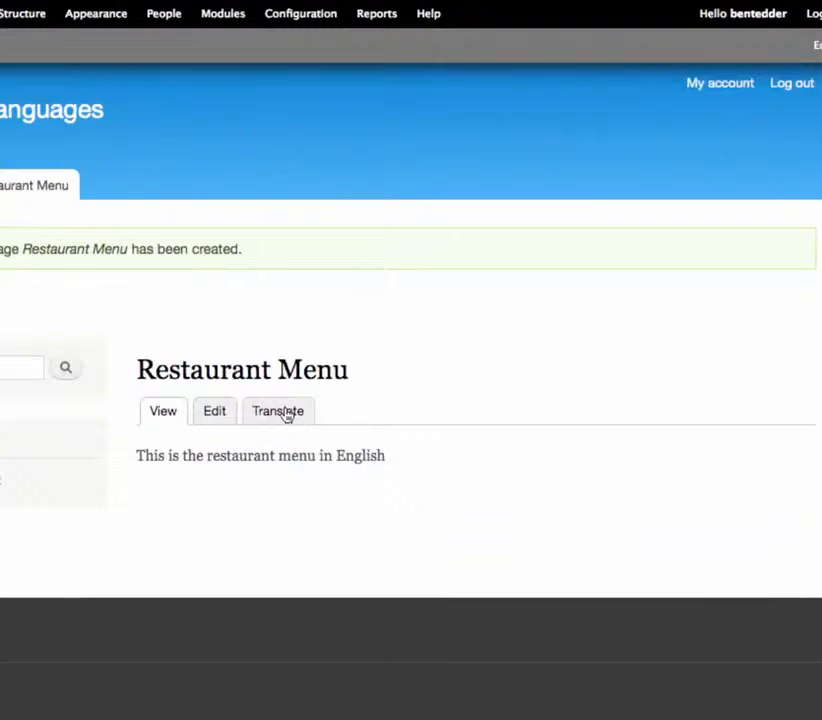
Open the Restaurant Menu page's translations and start adding its Spanish translation
{"action": "left_click", "coordinate": [284, 412]}
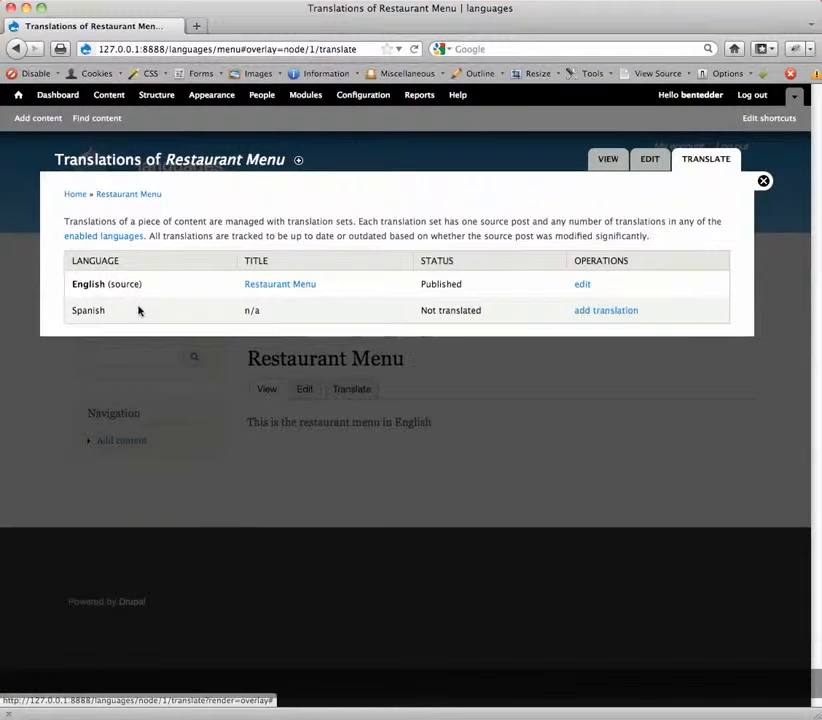
{"action": "left_click_drag", "start_coordinate": [491, 322], "coordinate": [428, 315]}
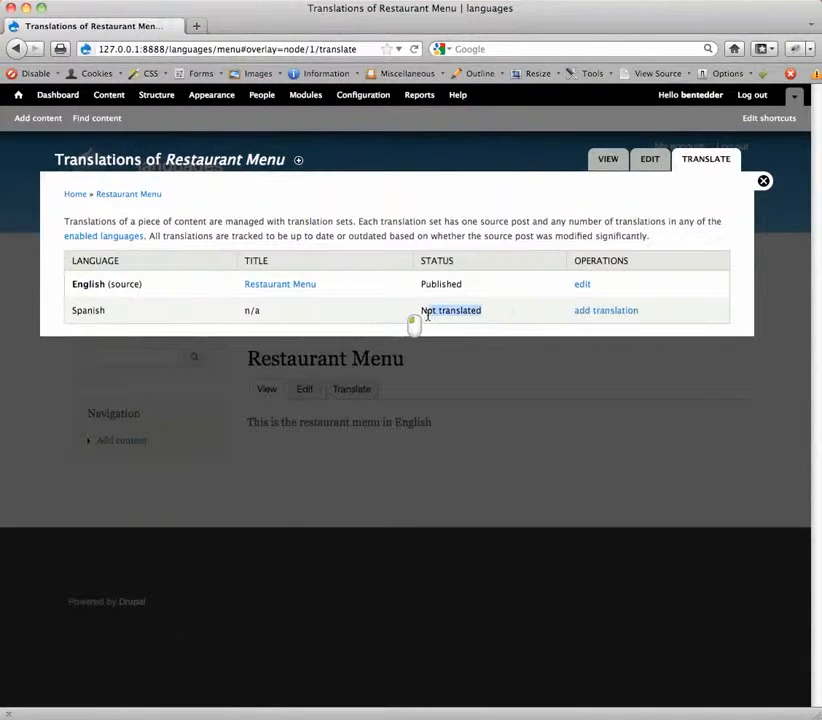
{"action": "left_click", "coordinate": [507, 307]}
{"action": "left_click", "coordinate": [588, 314]}
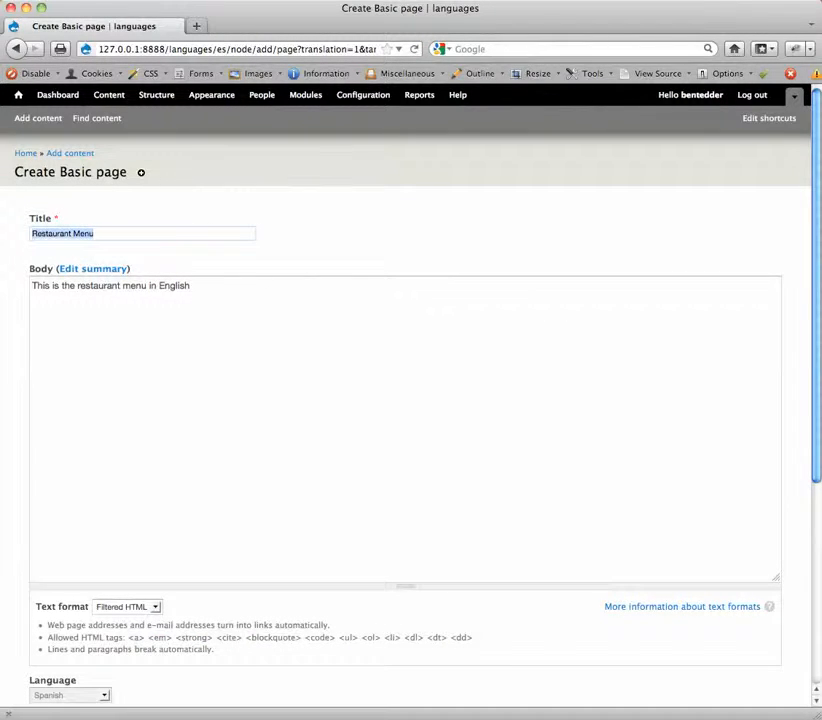
Set the Spanish translation's title to "El Menu Ristorante" and its body text to "this is el menu in Spanish"
{"action": "type", "text": "El Menu "}
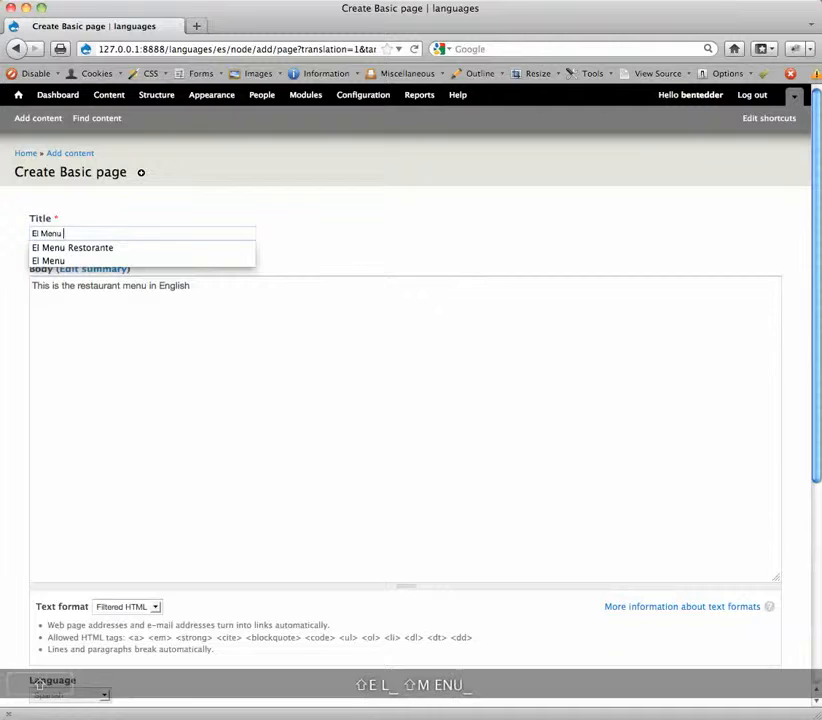
{"action": "type", "text": "Ristorante"}
{"action": "key", "text": "Tab"}
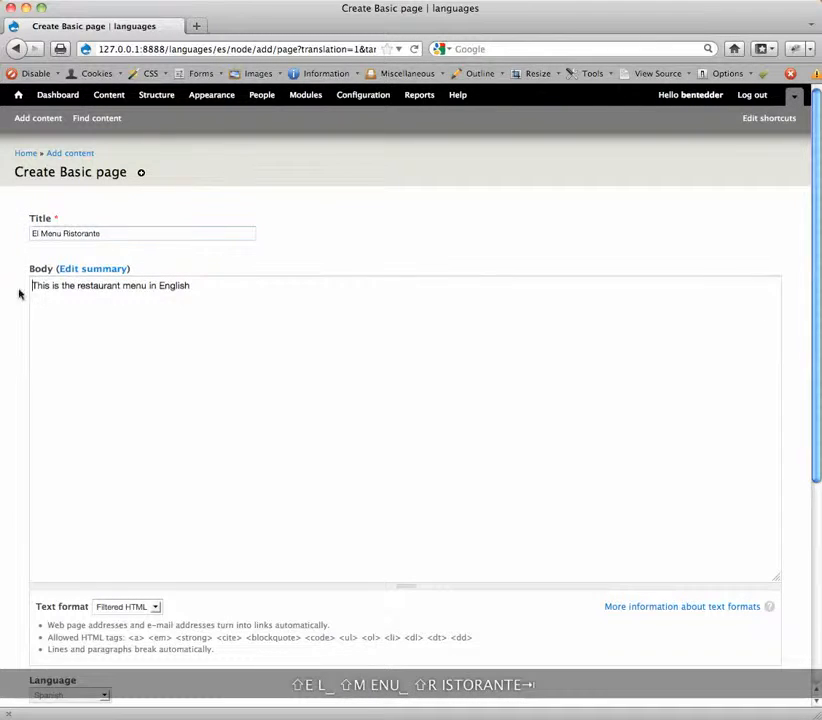
{"action": "key", "text": "super+a"}
{"action": "key", "text": "BackSpace"}
{"action": "type", "text": "thi"}
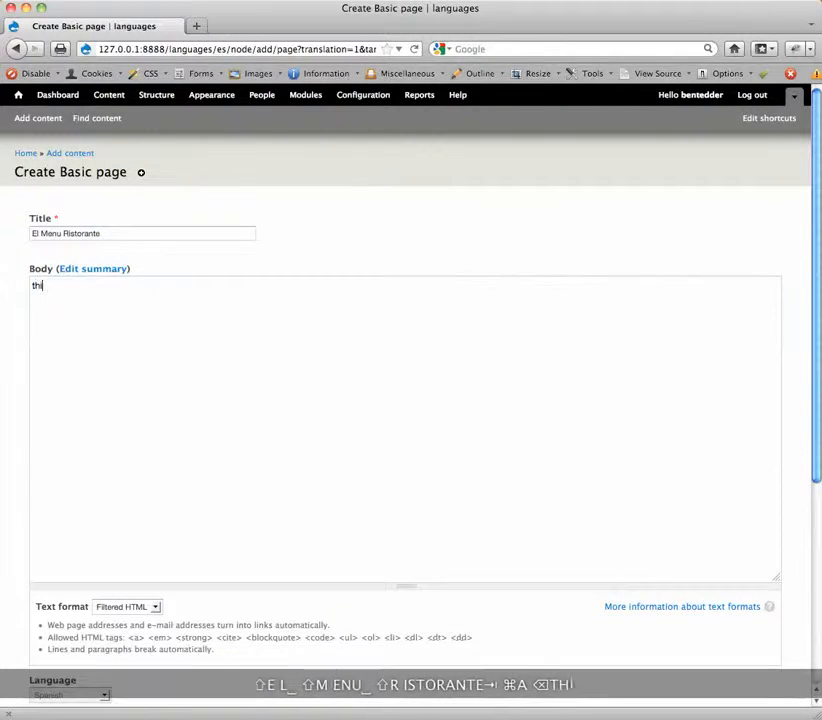
{"action": "type", "text": "s is el menu in Spanish"}
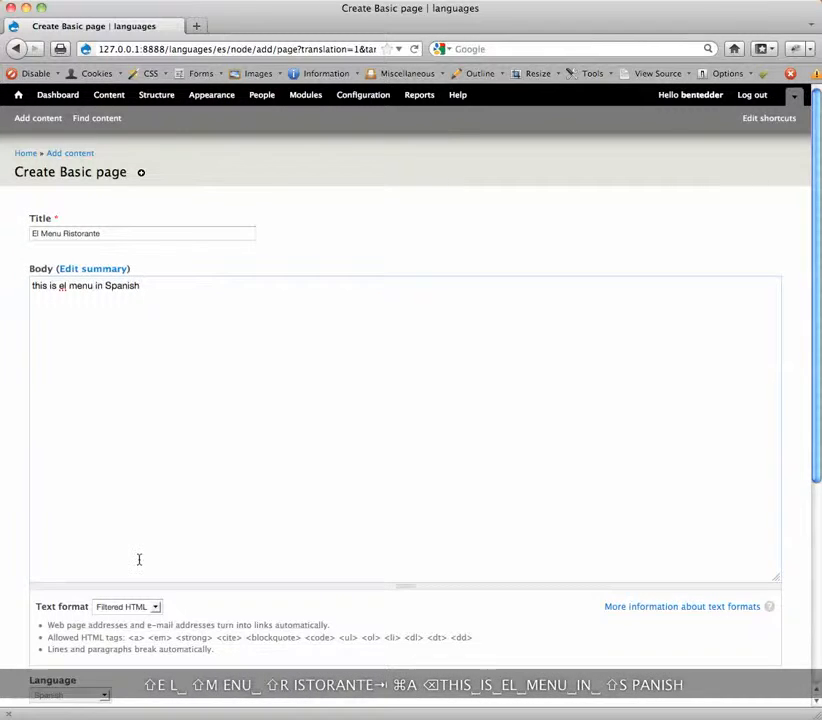
Provide a main menu link for the Spanish page and shorten its link title to "El Menu"
{"action": "scroll", "coordinate": [139, 559], "scroll_direction": "down", "scroll_amount": 6}
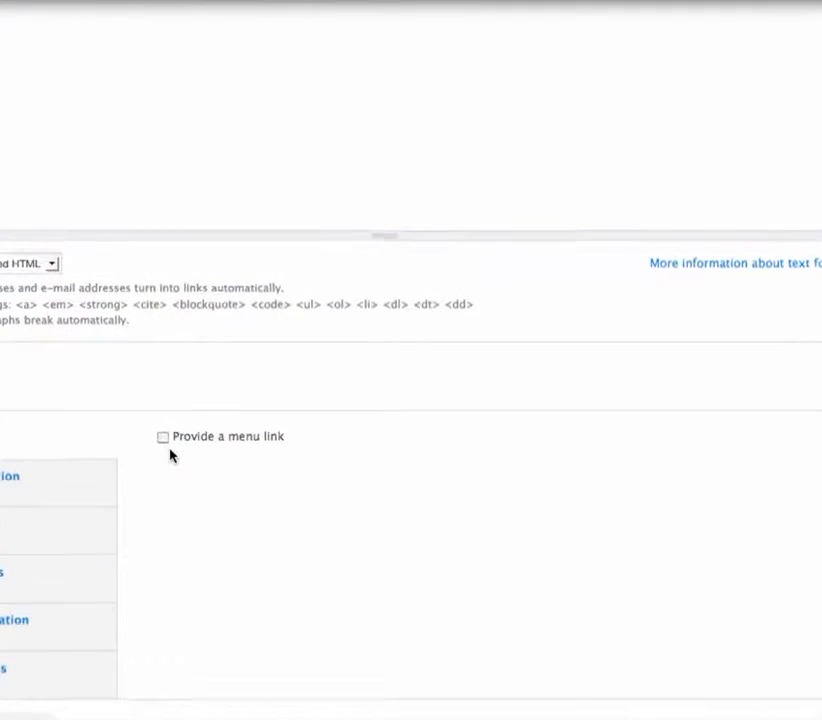
{"action": "left_click", "coordinate": [166, 445]}
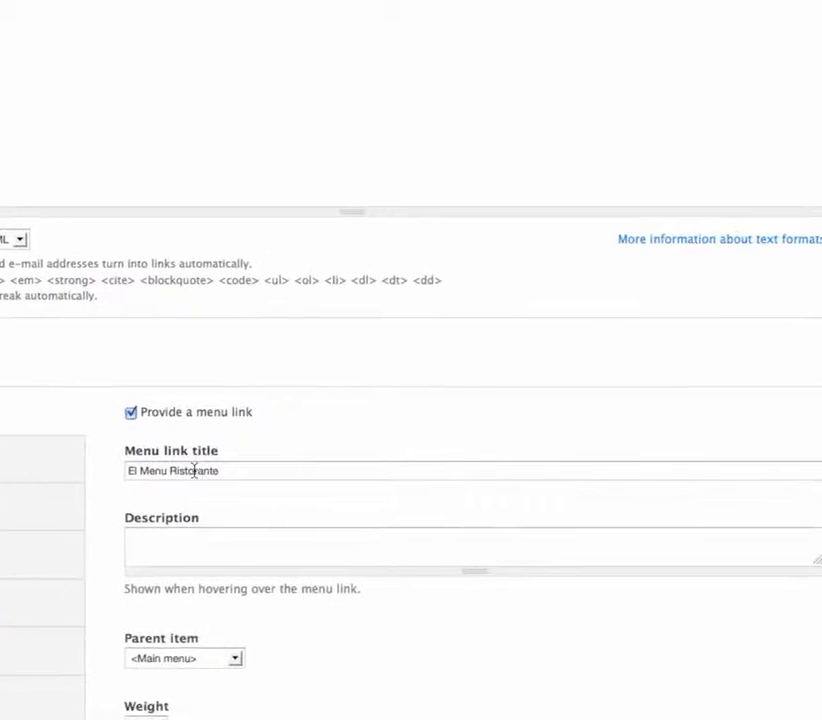
{"action": "left_click_drag", "start_coordinate": [212, 471], "coordinate": [146, 472]}
{"action": "key", "text": "BackSpace"}
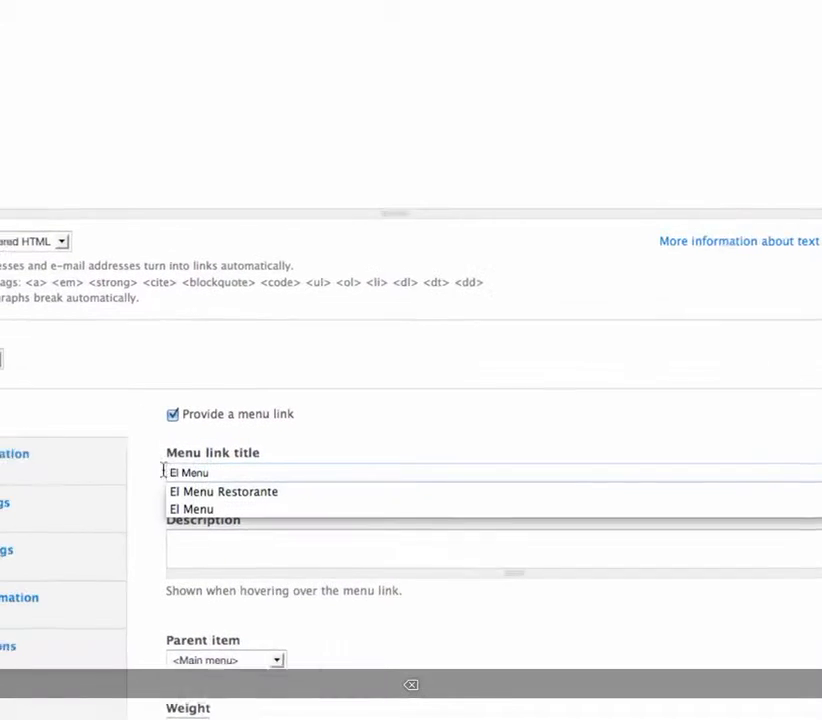
Save the Spanish page with the URL alias "menu" and switch to its English version
{"action": "left_click", "coordinate": [78, 486]}
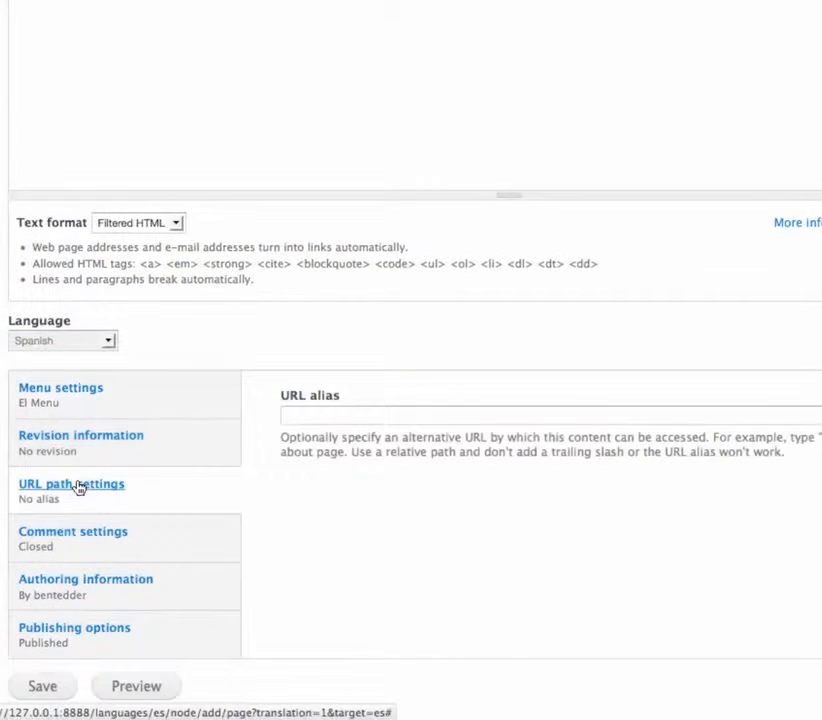
{"action": "left_click", "coordinate": [305, 417]}
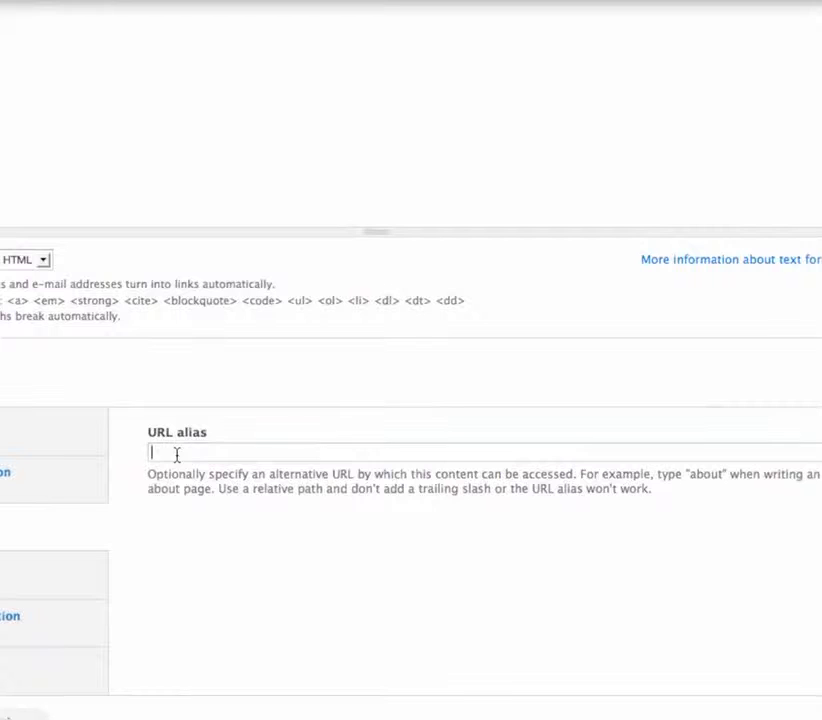
{"action": "type", "text": "menu"}
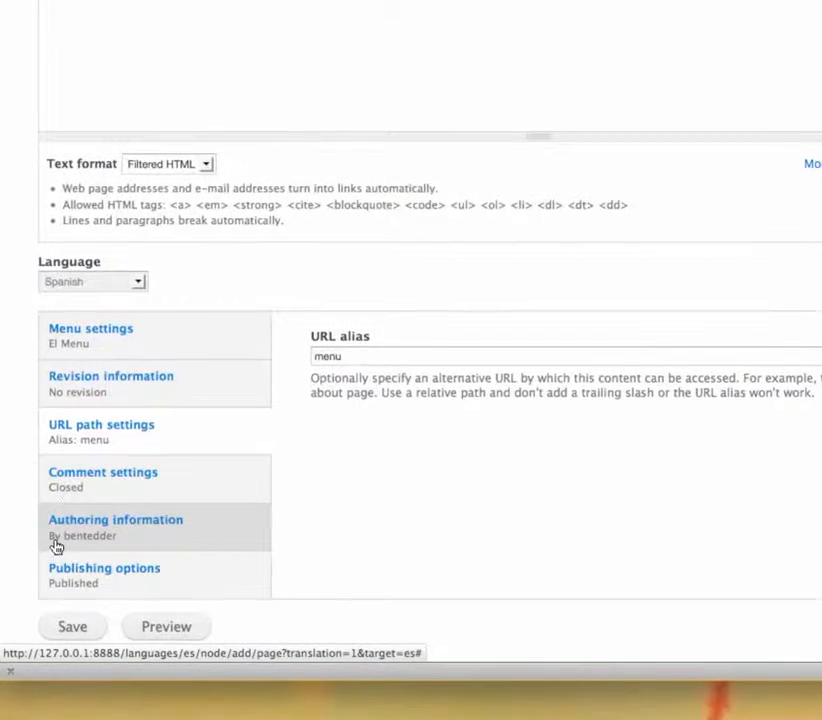
{"action": "left_click", "coordinate": [60, 625]}
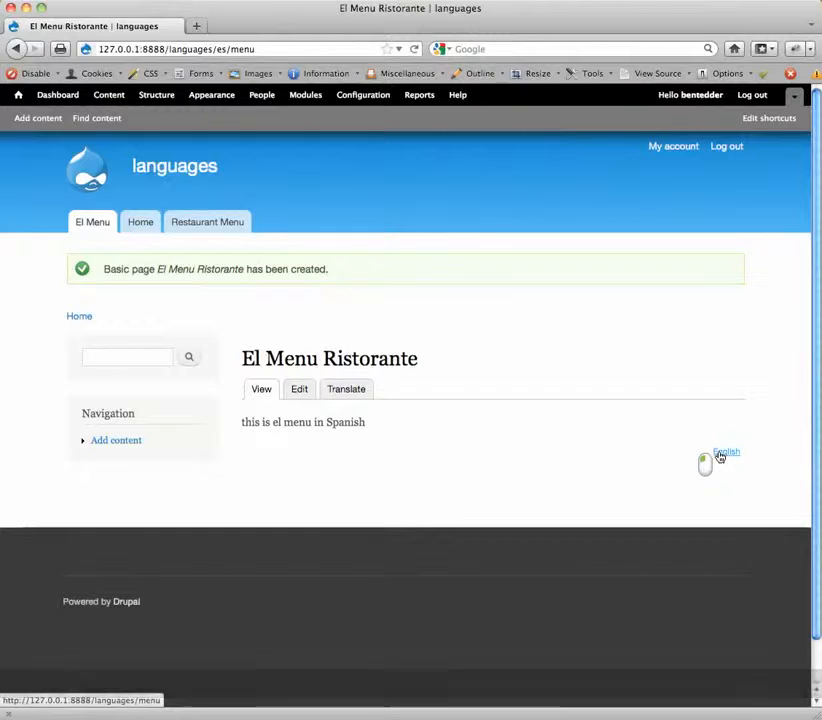
{"action": "left_click", "coordinate": [717, 456]}
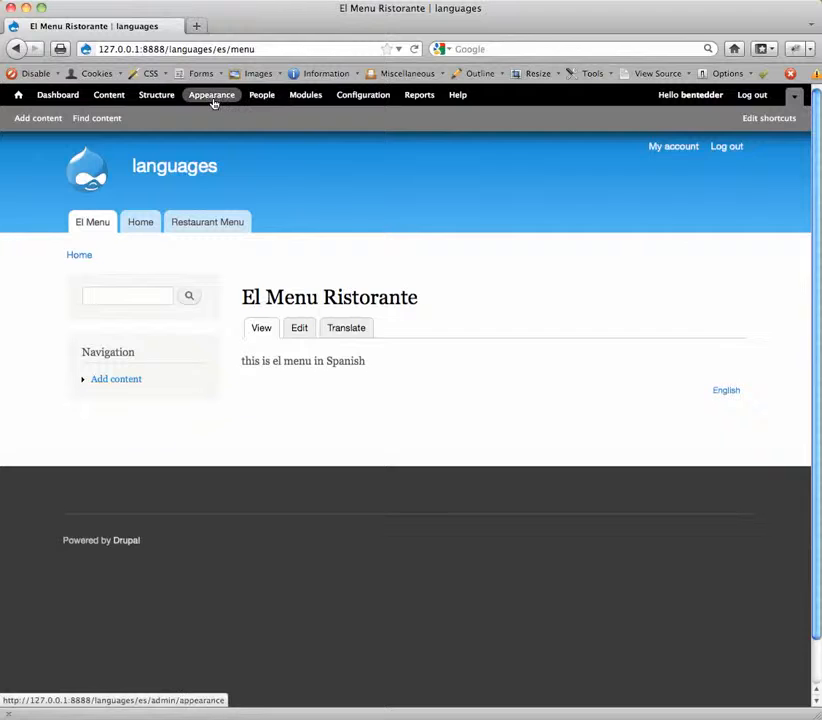
Assign the language switcher block for user interface text to the Header region, save the blocks, and close the block administration
{"action": "left_click", "coordinate": [153, 100]}
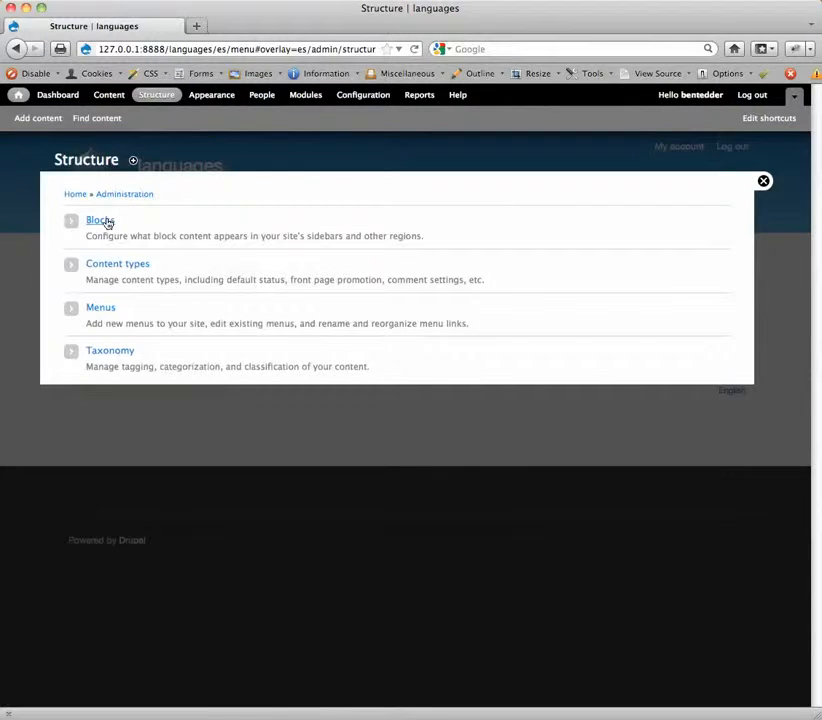
{"action": "left_click", "coordinate": [104, 220]}
{"action": "scroll", "coordinate": [105, 221], "scroll_direction": "down", "scroll_amount": 10}
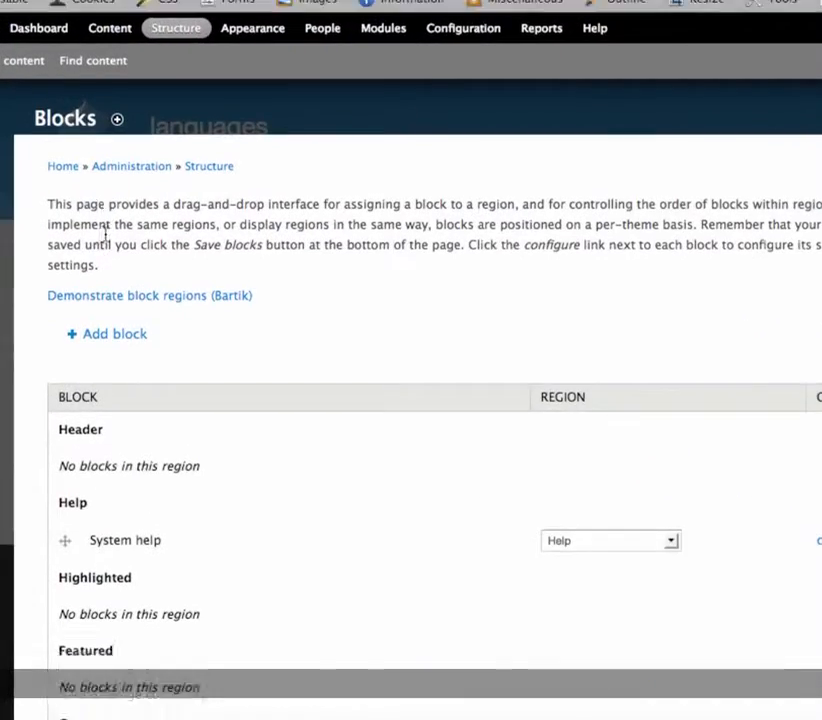
{"action": "scroll", "coordinate": [113, 296], "scroll_direction": "down", "scroll_amount": 4}
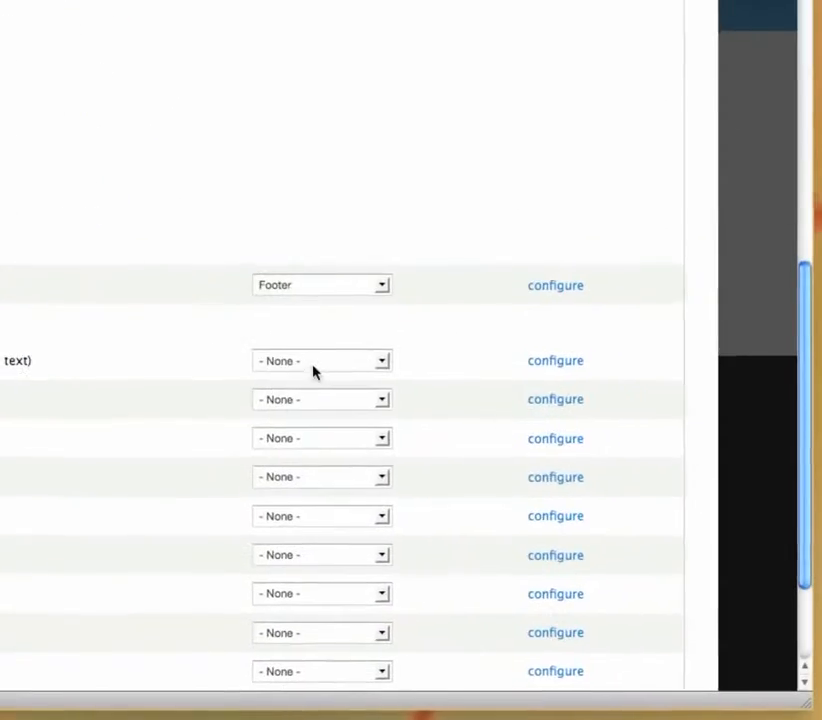
{"action": "left_click", "coordinate": [509, 368]}
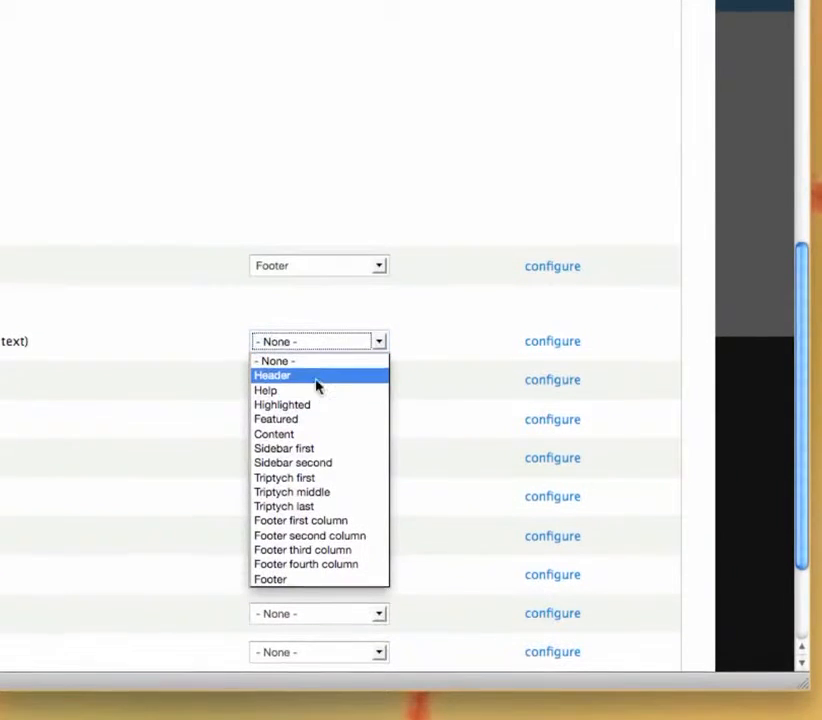
{"action": "left_click", "coordinate": [316, 386]}
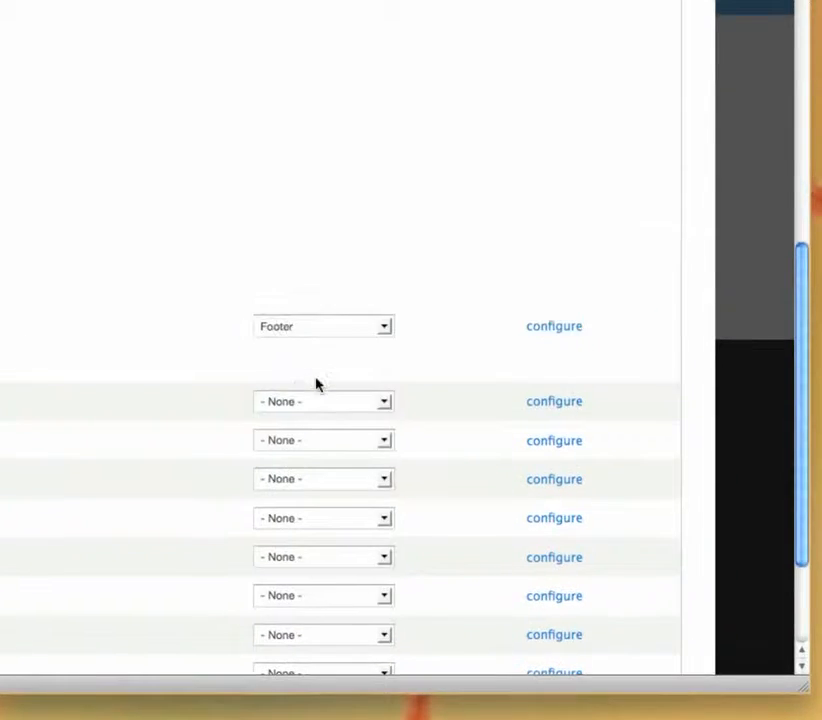
{"action": "scroll", "coordinate": [128, 402], "scroll_direction": "down", "scroll_amount": 3}
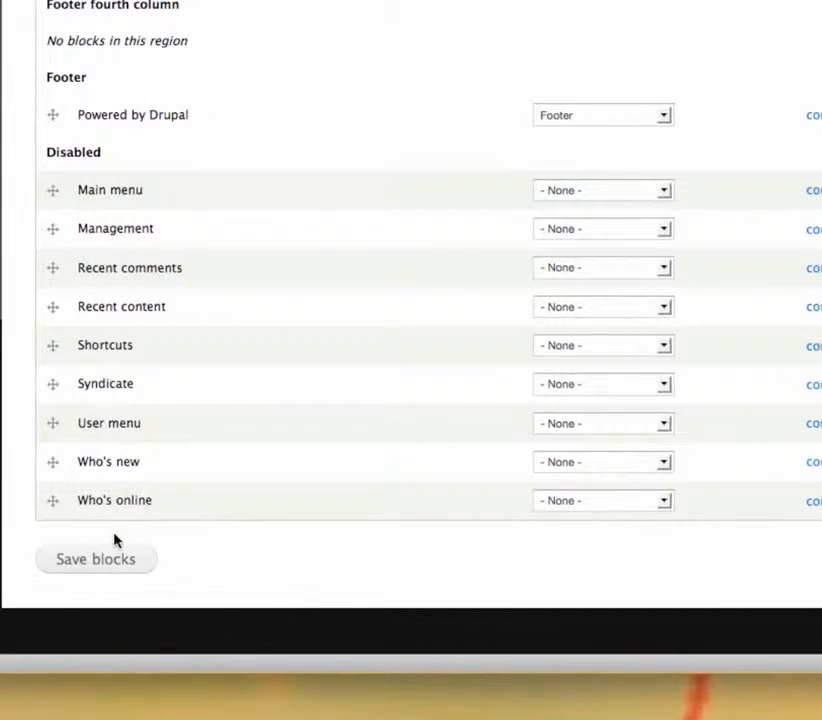
{"action": "left_click", "coordinate": [122, 562]}
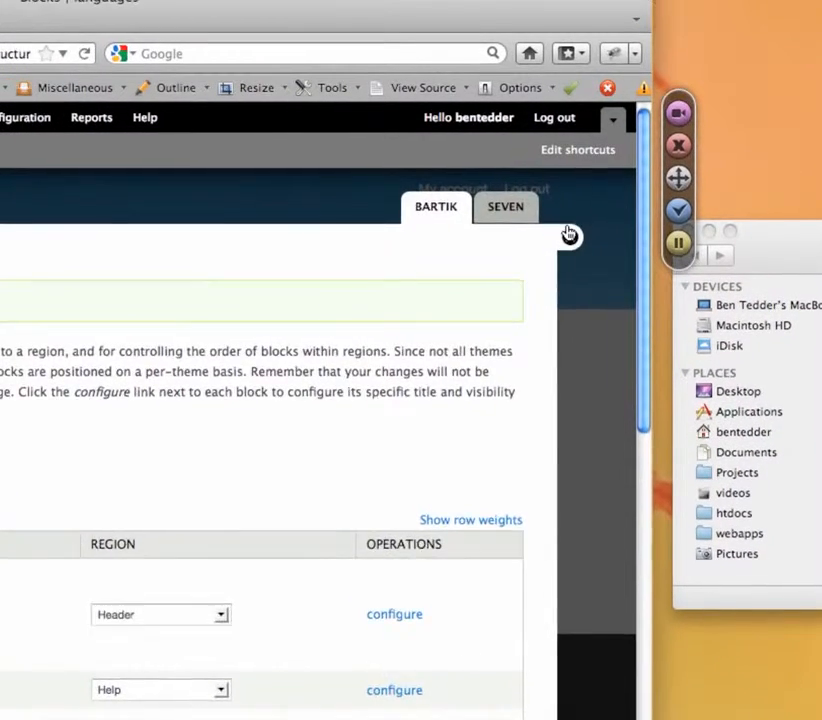
{"action": "left_click", "coordinate": [570, 233]}
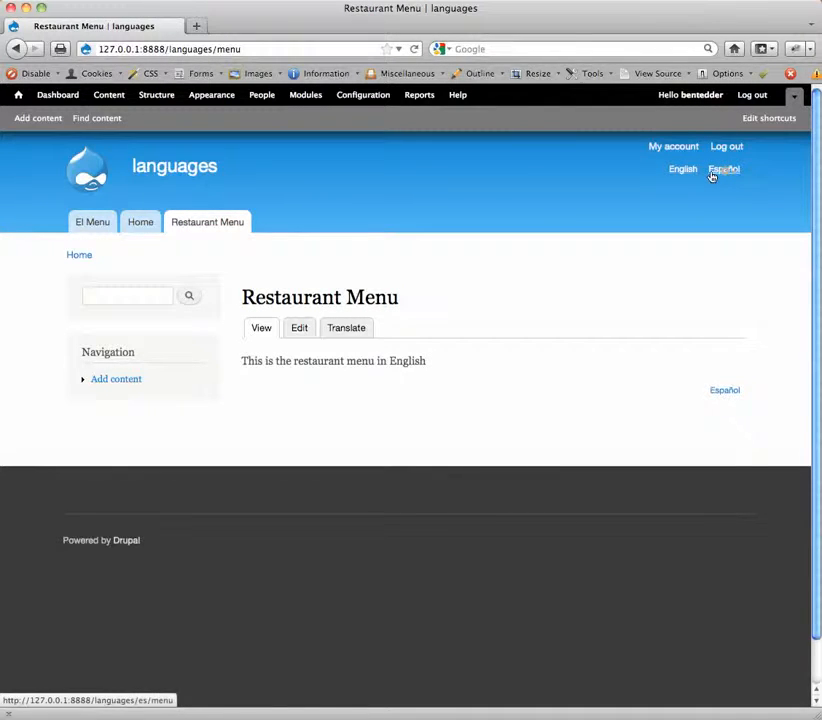
Switch the site to Español and examine the language prefix in the Spanish page's address
{"action": "left_click", "coordinate": [255, 47]}
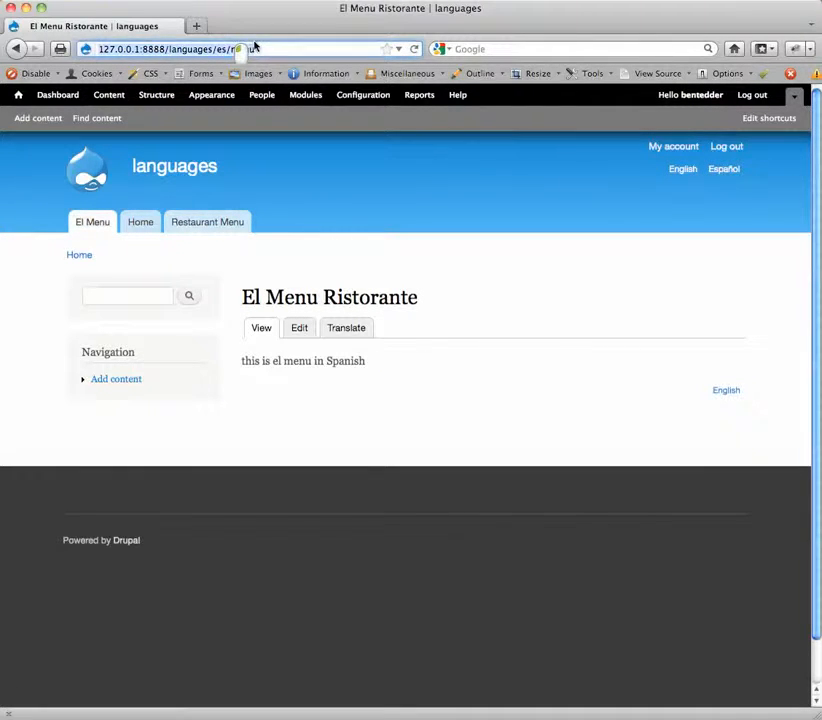
{"action": "left_click", "coordinate": [244, 50]}
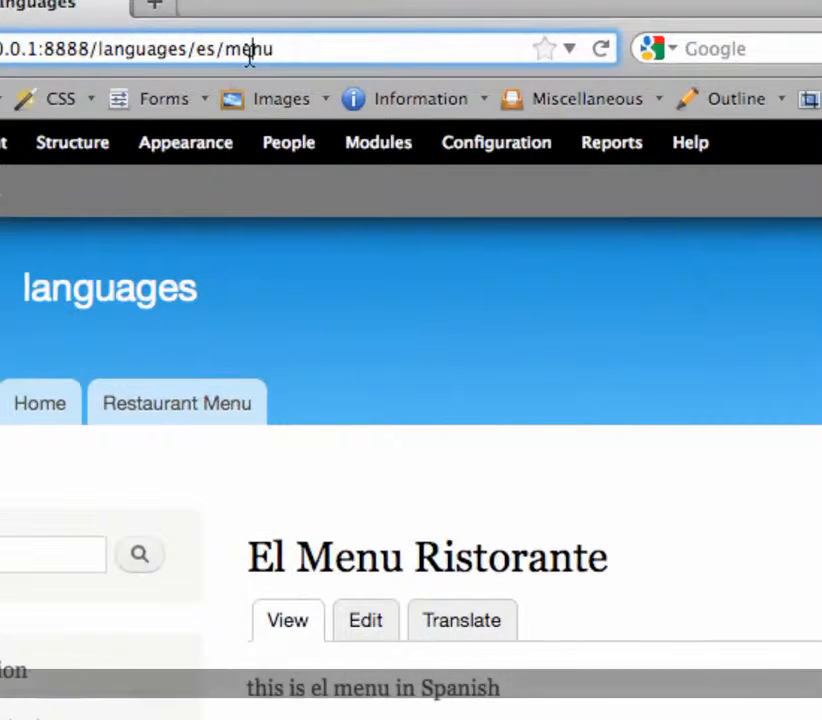
{"action": "left_click_drag", "start_coordinate": [217, 50], "coordinate": [190, 50]}
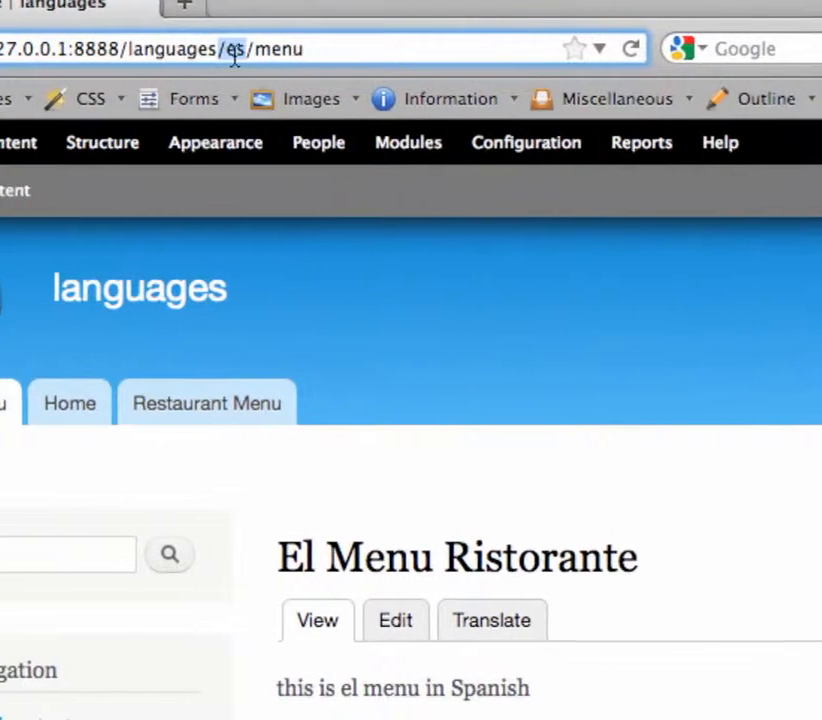
{"action": "left_click", "coordinate": [323, 334]}
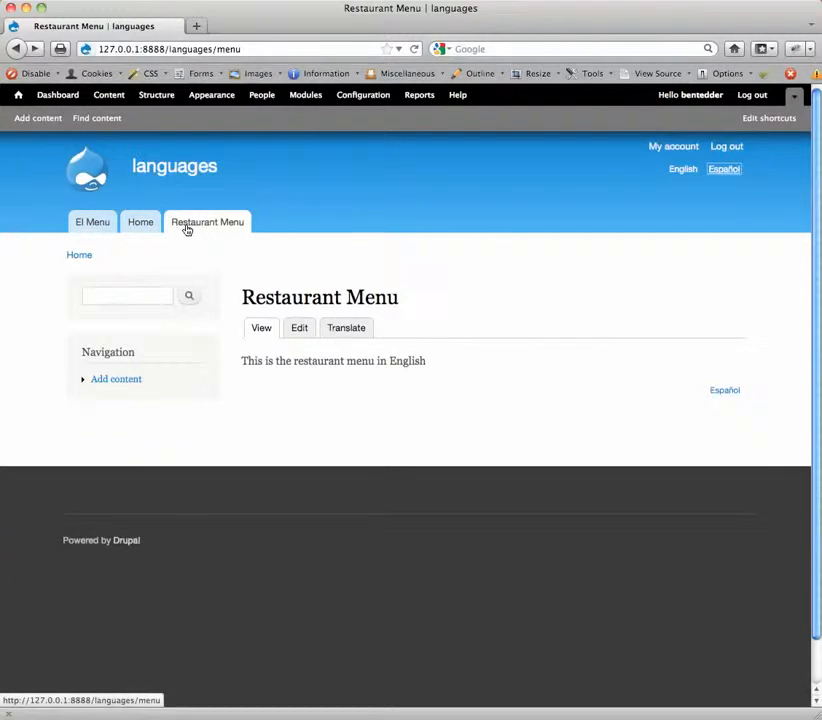
Examine the site's list of menus for multilingual options, and close the menu administration
{"action": "left_click", "coordinate": [156, 97]}
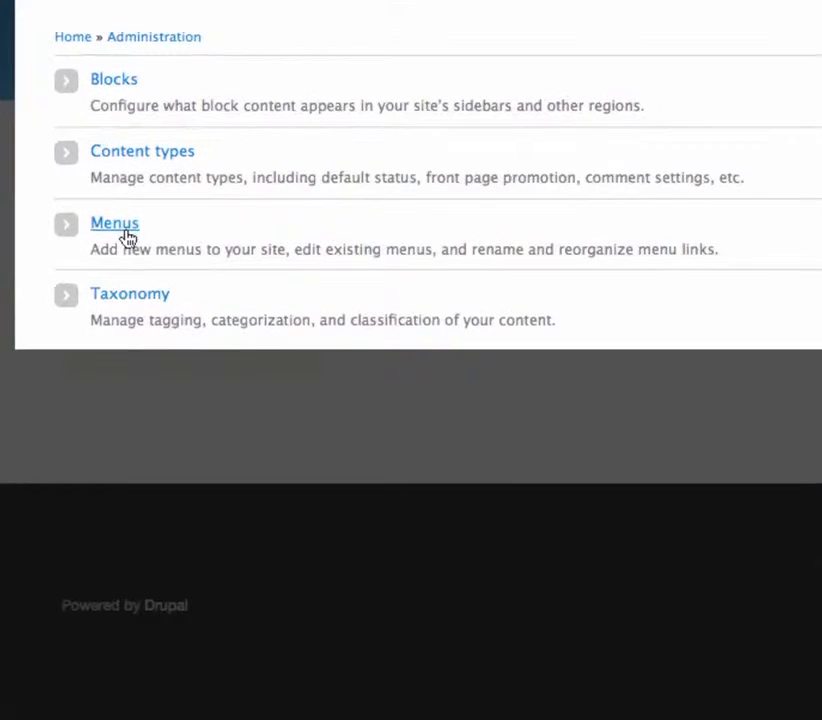
{"action": "left_click", "coordinate": [125, 230]}
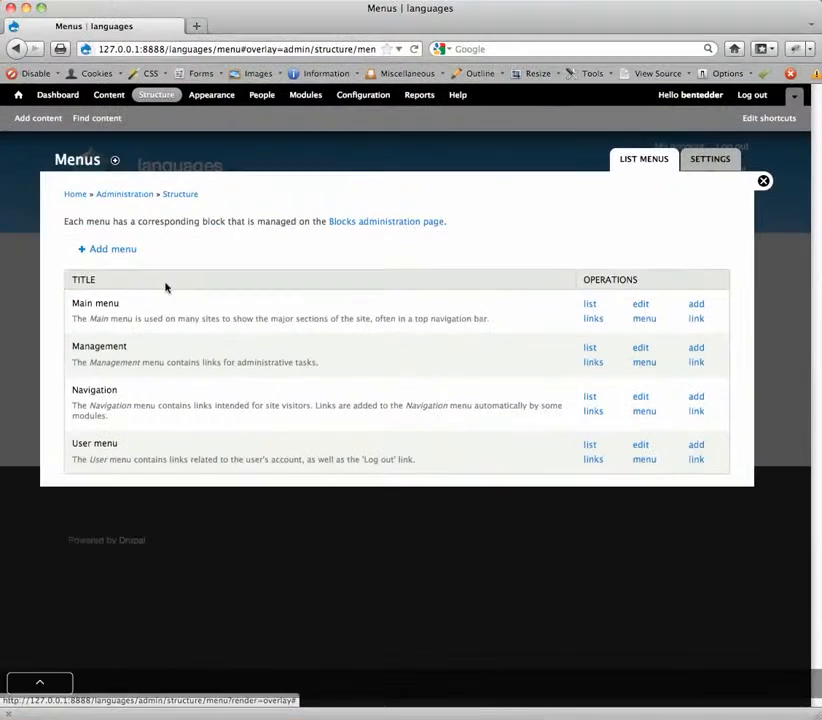
{"action": "left_click", "coordinate": [760, 183]}
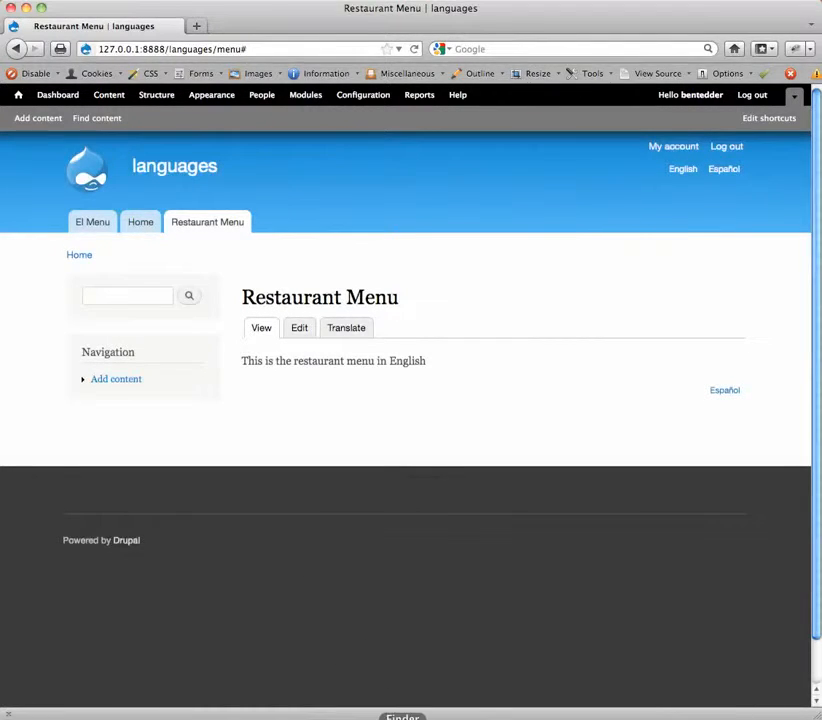
Switch to Finder and expand the sites/all/modules folder inside the languages site folder
{"action": "left_click", "coordinate": [403, 718]}
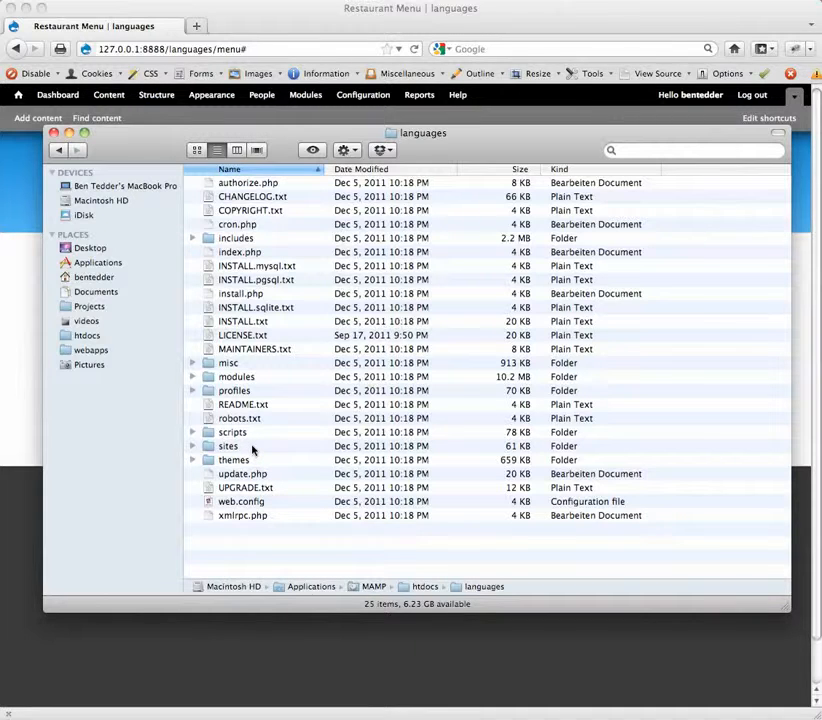
{"action": "left_click", "coordinate": [253, 449]}
{"action": "key", "text": "Right"}
{"action": "key", "text": "Down"}
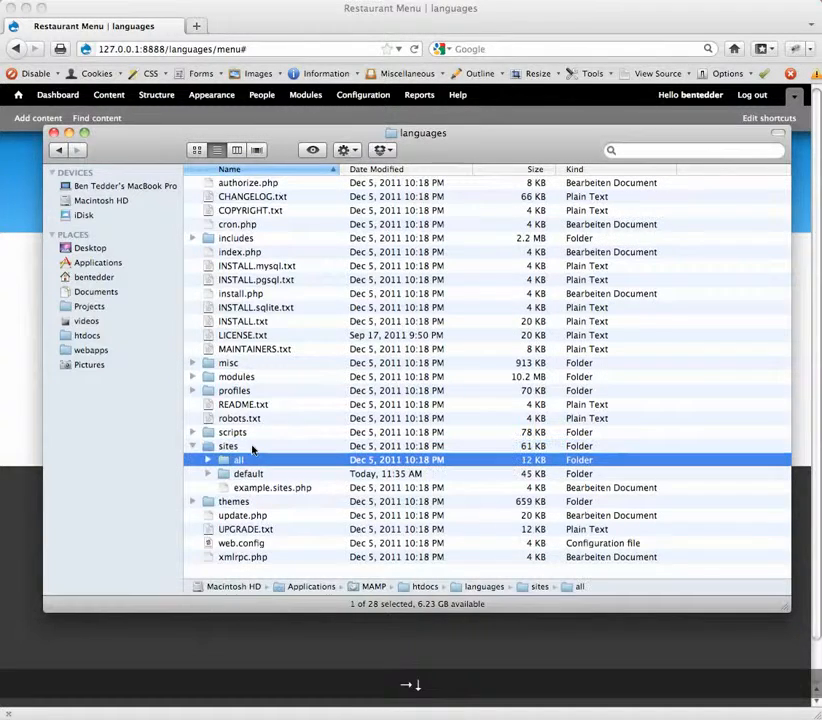
{"action": "key", "text": "Right"}
{"action": "key", "text": "Down"}
{"action": "key", "text": "Right"}
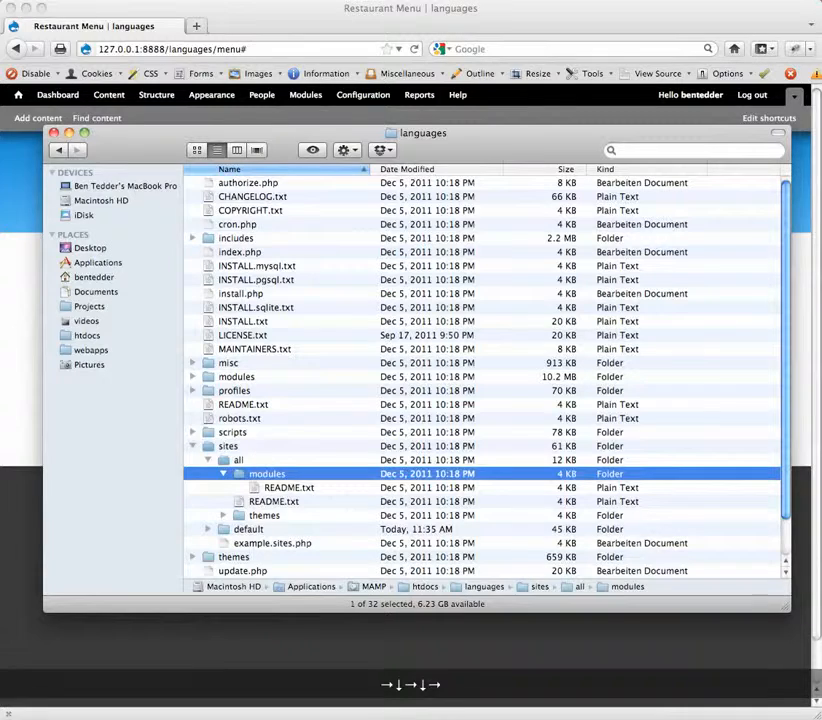
Add the i18n, languageicons, translation_overview and variable module folders to sites/all/modules
{"action": "key", "text": "super+Tab"}
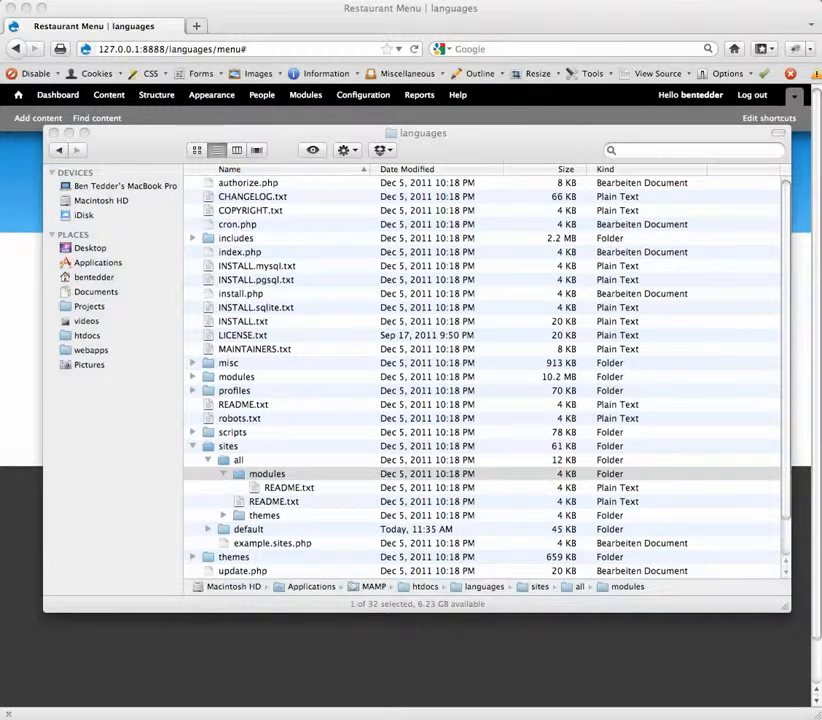
{"action": "key", "text": "shift"}
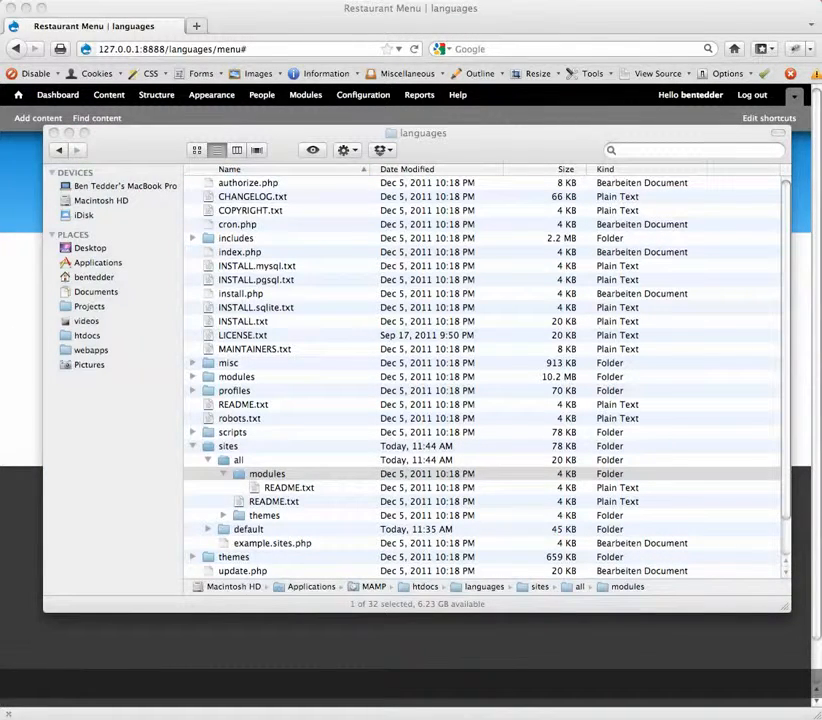
{"action": "left_click_drag", "start_coordinate": [520, 440], "coordinate": [273, 478]}
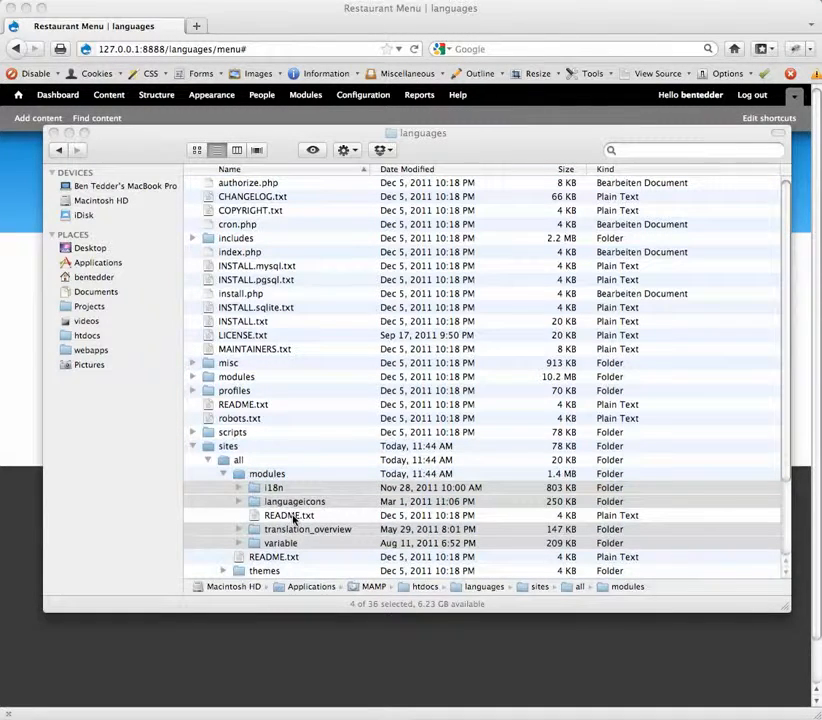
Review the i18n, languageicons, translation_overview and variable folders one by one, and close the Finder window
{"action": "left_click", "coordinate": [290, 515]}
{"action": "left_click", "coordinate": [292, 490]}
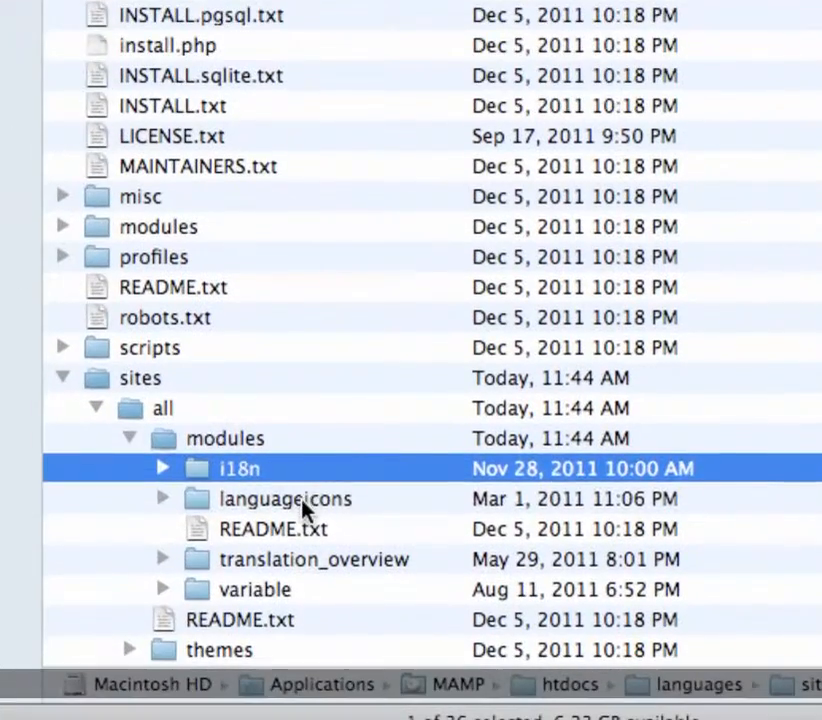
{"action": "left_click", "coordinate": [302, 501]}
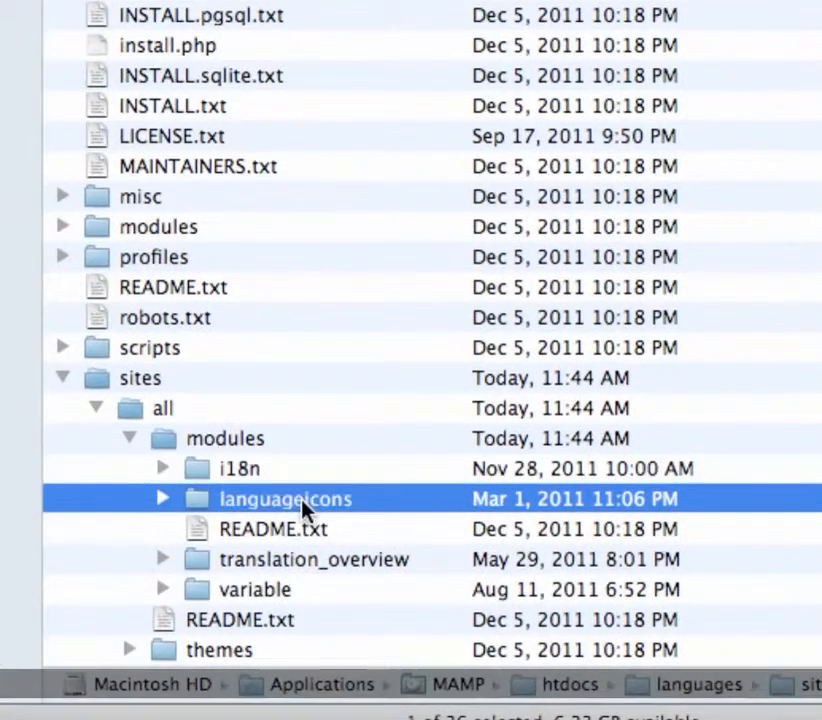
{"action": "left_click", "coordinate": [290, 527]}
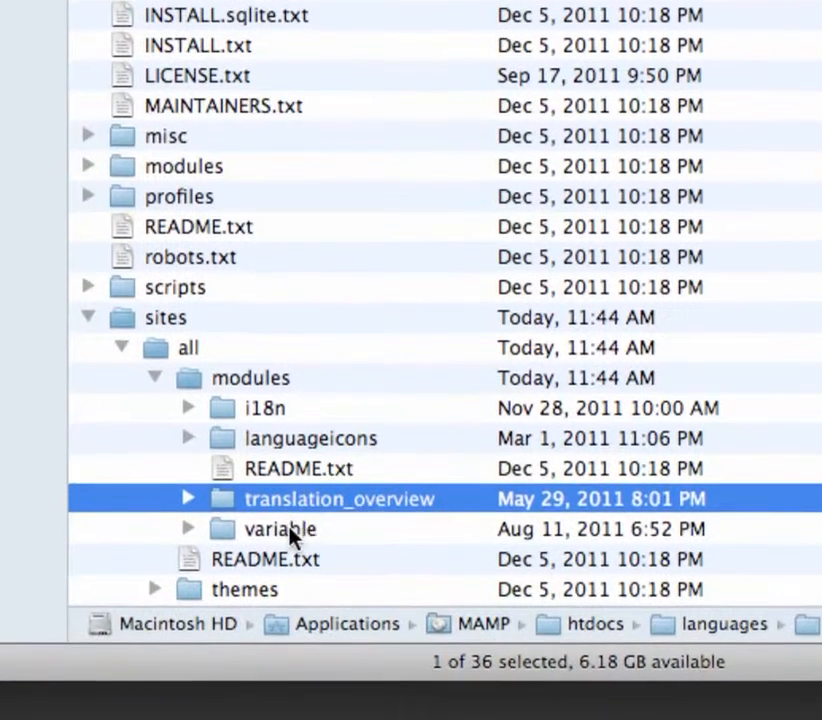
{"action": "left_click", "coordinate": [284, 557]}
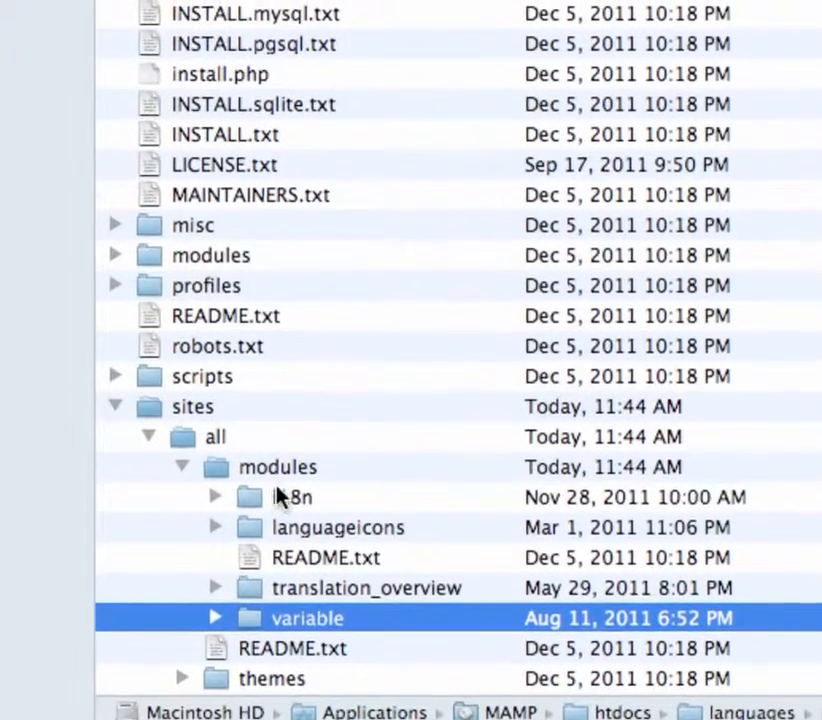
{"action": "left_click", "coordinate": [251, 408]}
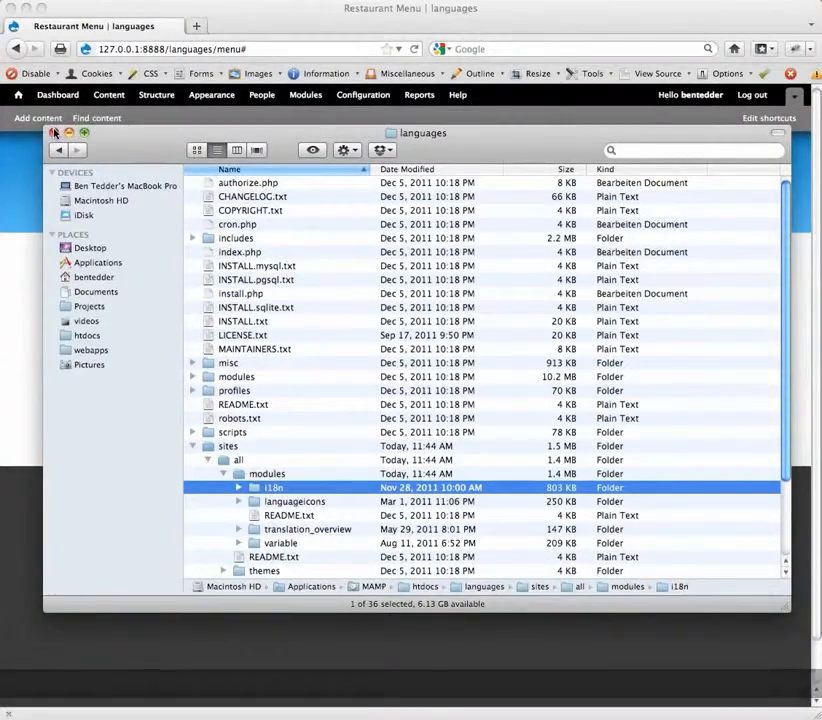
{"action": "left_click", "coordinate": [54, 132]}
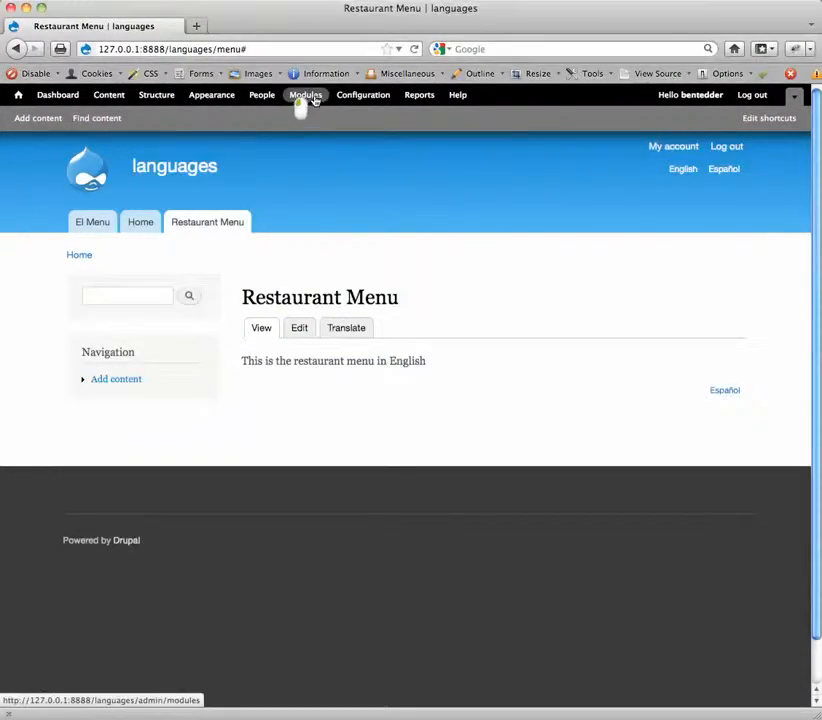
Select the Translation overview and Language icons modules for enabling in the site's module list
{"action": "left_click", "coordinate": [314, 97]}
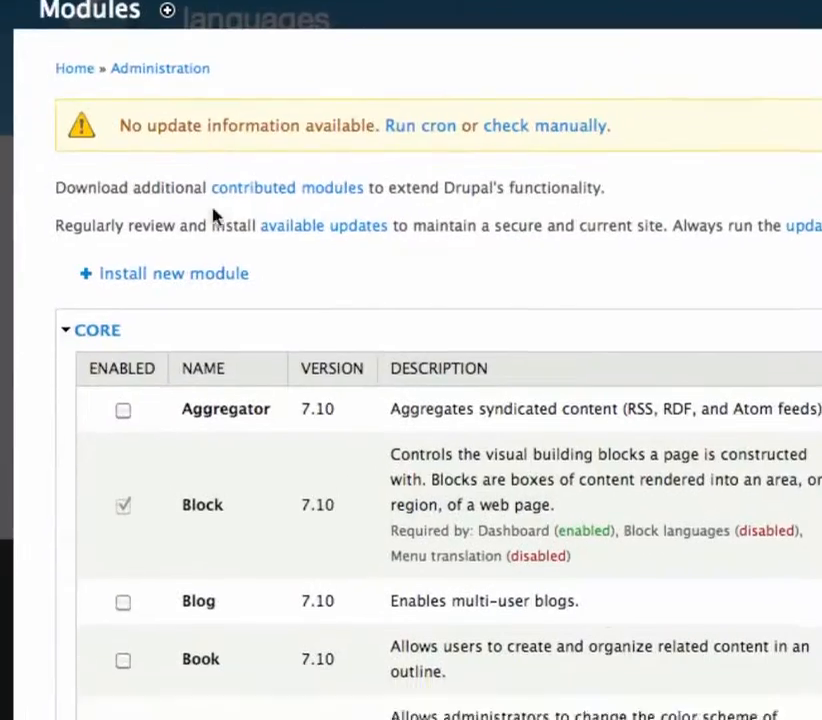
{"action": "scroll", "coordinate": [215, 214], "scroll_direction": "down", "scroll_amount": 20}
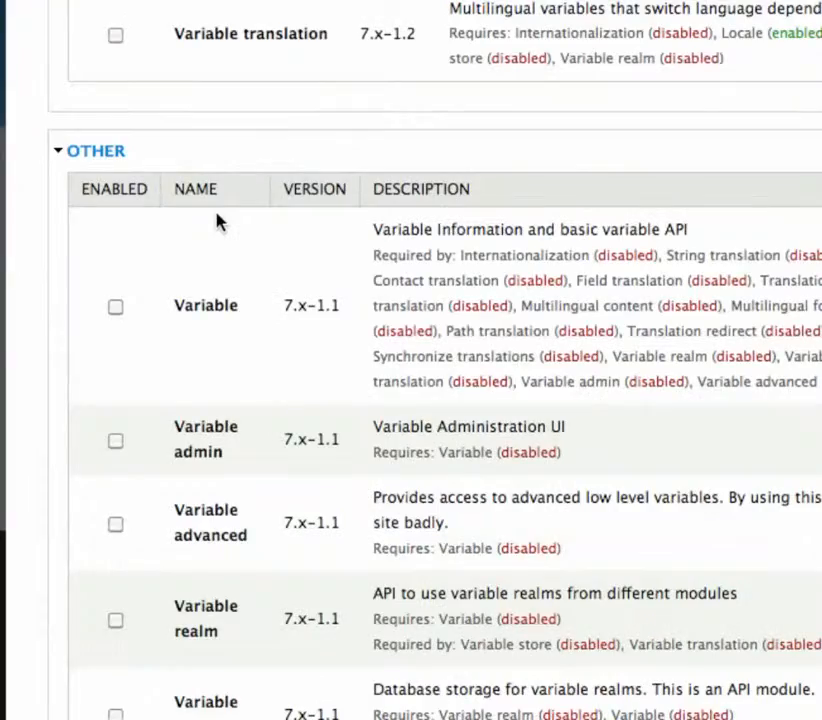
{"action": "scroll", "coordinate": [220, 250], "scroll_direction": "up", "scroll_amount": 15}
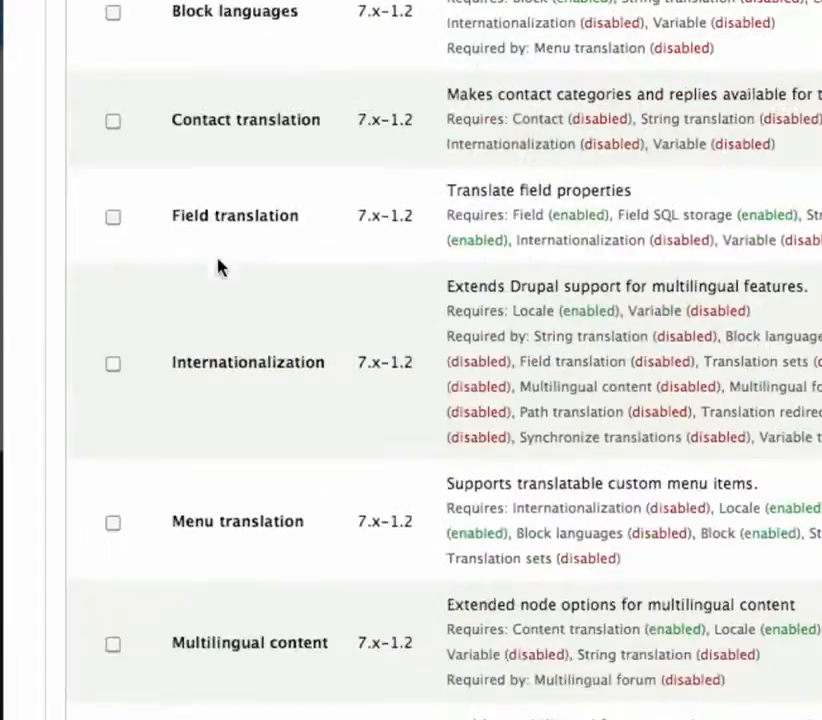
{"action": "scroll", "coordinate": [219, 266], "scroll_direction": "up", "scroll_amount": 10}
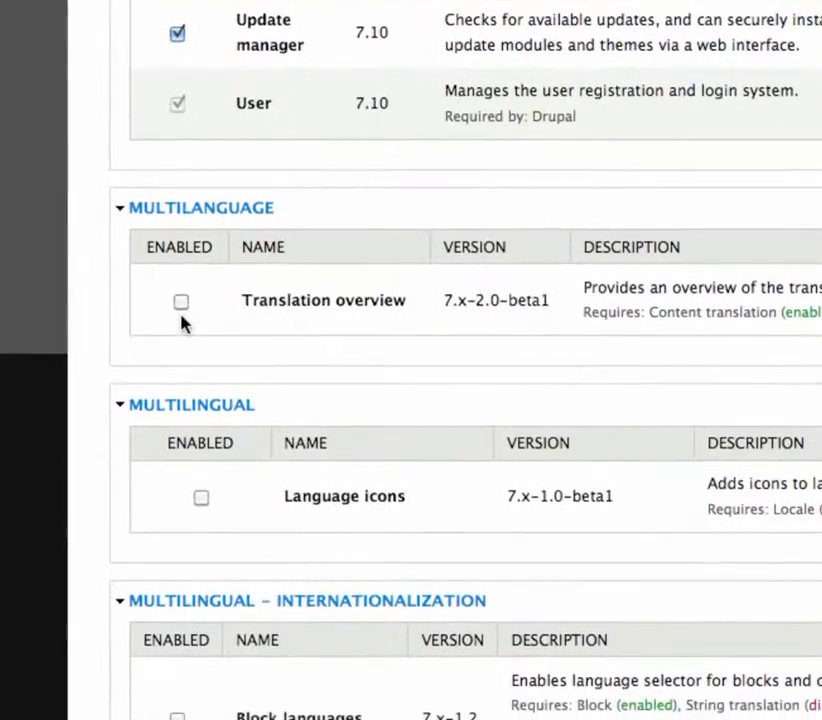
{"action": "left_click", "coordinate": [181, 302]}
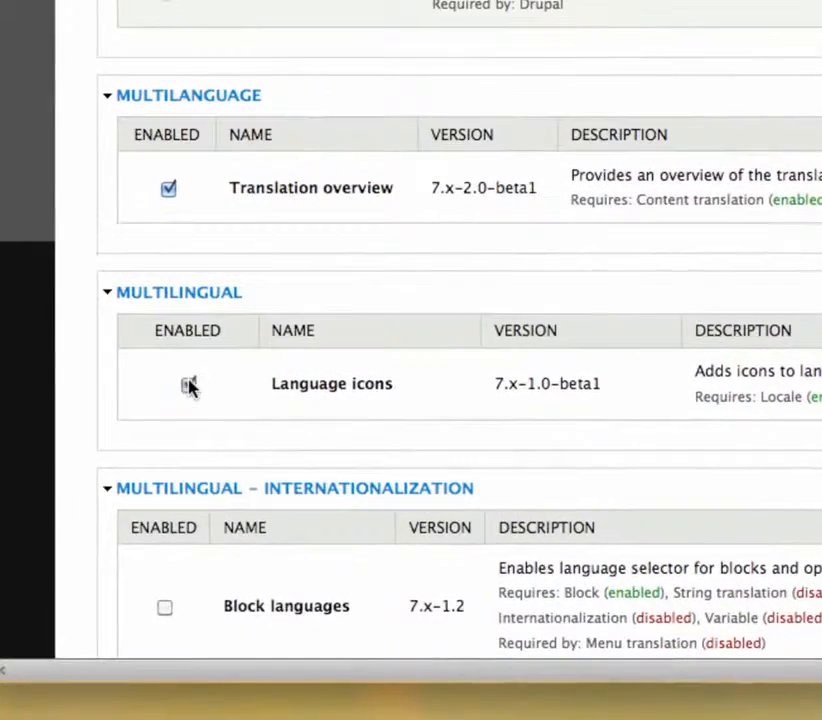
{"action": "left_click", "coordinate": [189, 386]}
Select the Internationalization, Menu translation and Multilingual content modules for enabling
{"action": "scroll", "coordinate": [184, 450], "scroll_direction": "down", "scroll_amount": 5}
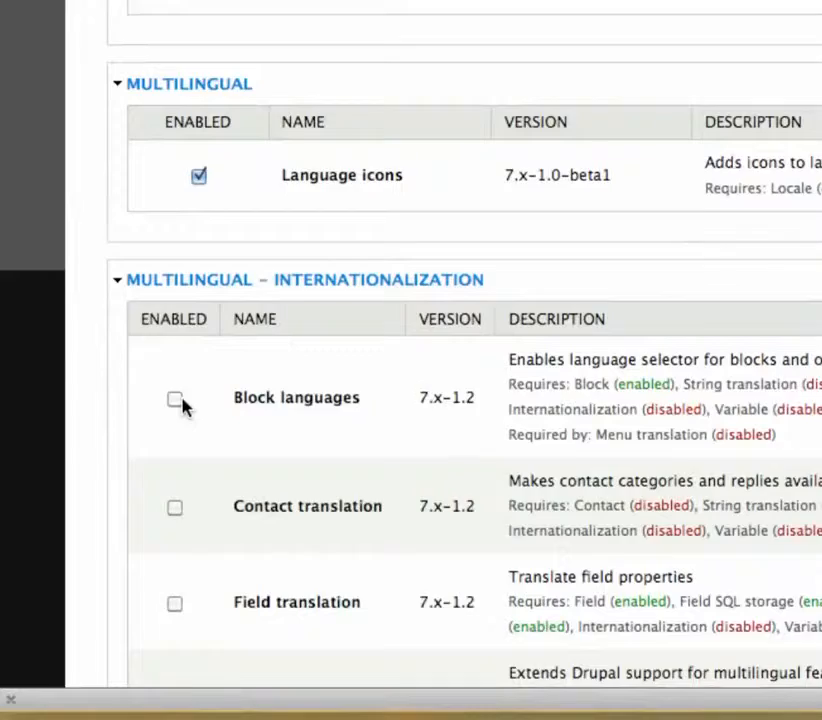
{"action": "scroll", "coordinate": [182, 405], "scroll_direction": "down", "scroll_amount": 5}
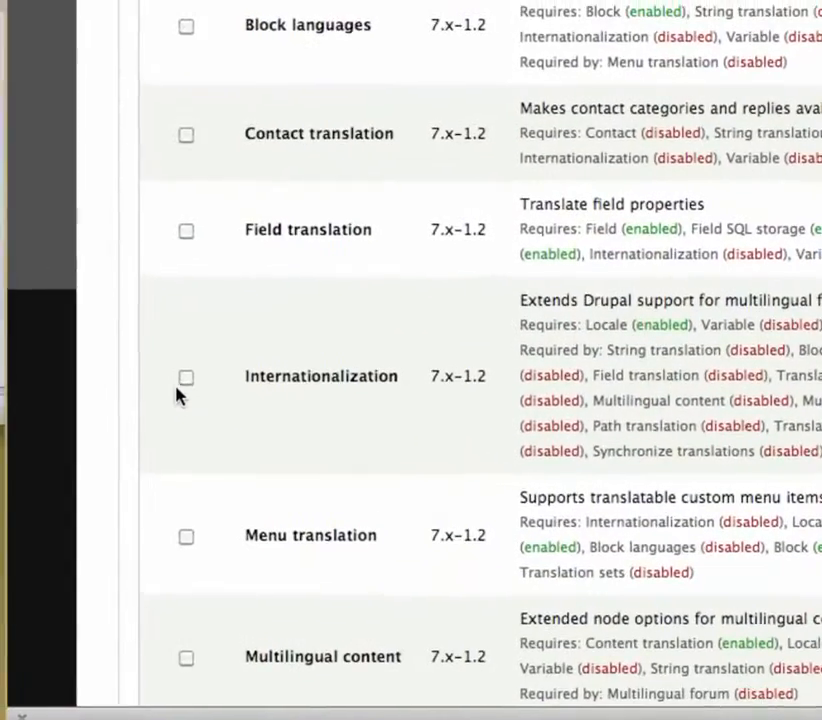
{"action": "left_click", "coordinate": [184, 380]}
{"action": "scroll", "coordinate": [182, 389], "scroll_direction": "down", "scroll_amount": 3}
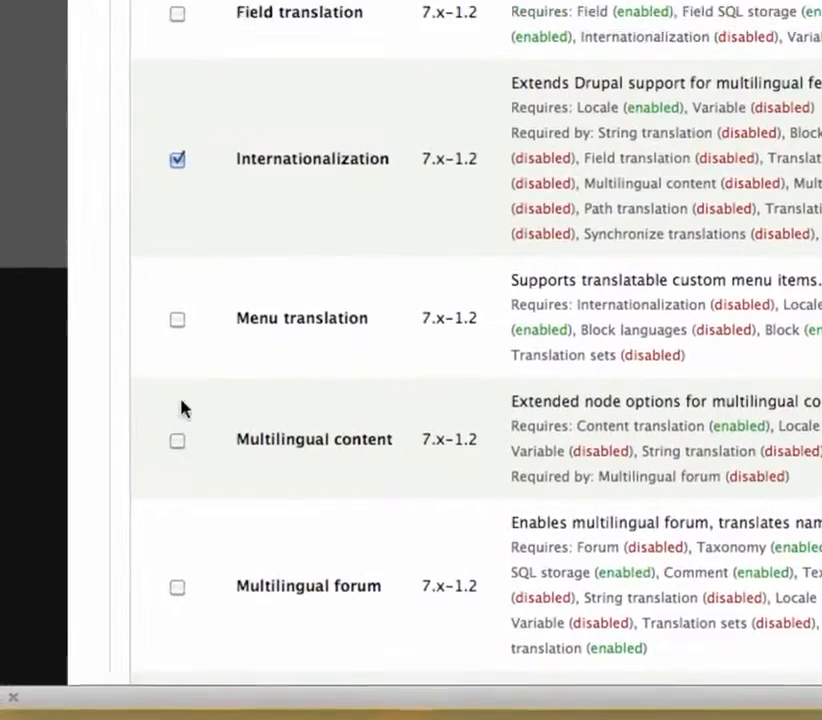
{"action": "left_click", "coordinate": [178, 320]}
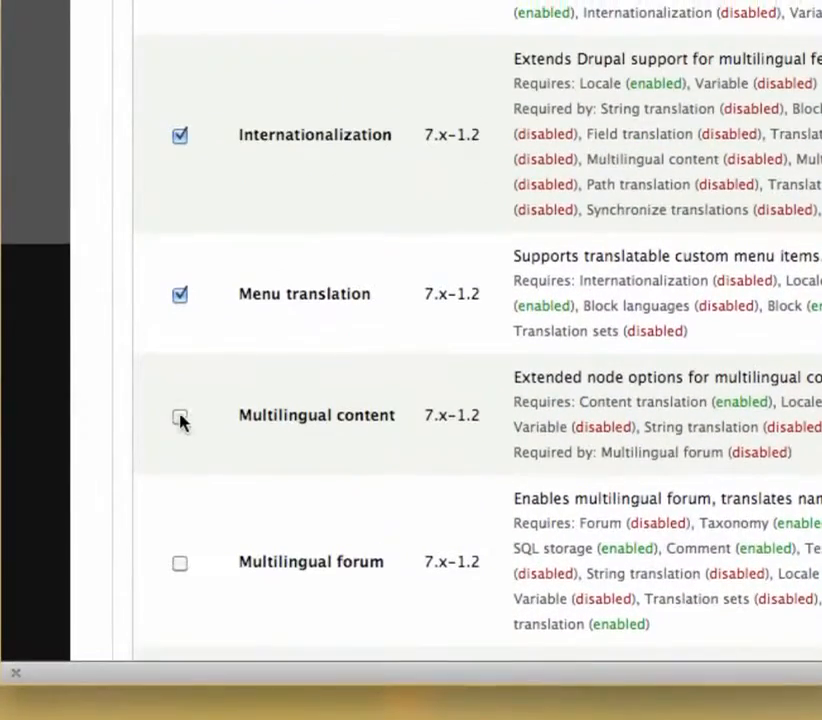
{"action": "left_click", "coordinate": [180, 419]}
Save the module configuration, agree to enable the additional required modules, and close the module administration
{"action": "scroll", "coordinate": [198, 435], "scroll_direction": "down", "scroll_amount": 10}
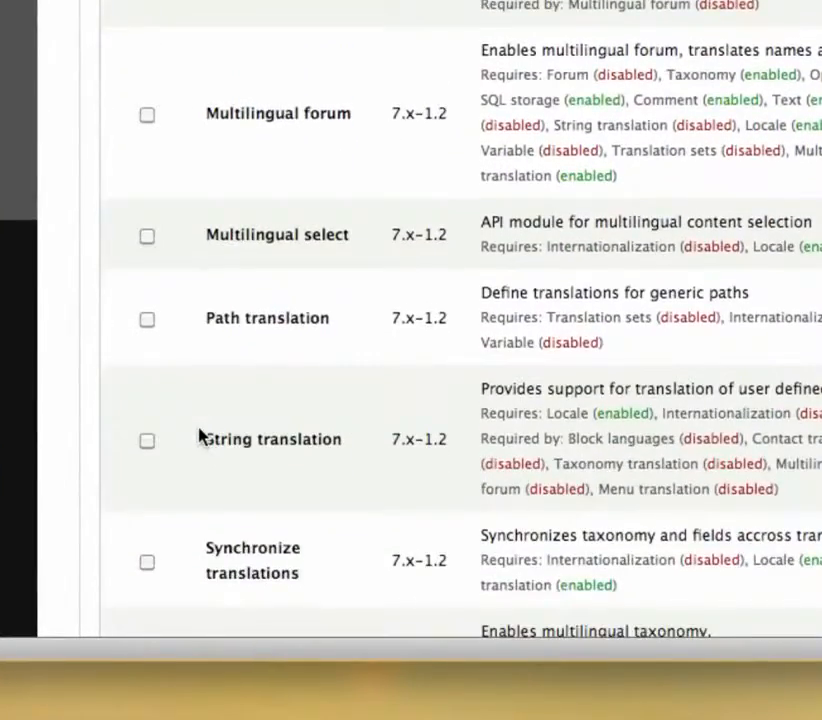
{"action": "scroll", "coordinate": [200, 437], "scroll_direction": "down", "scroll_amount": 12}
{"action": "scroll", "coordinate": [200, 437], "scroll_direction": "down", "scroll_amount": 10}
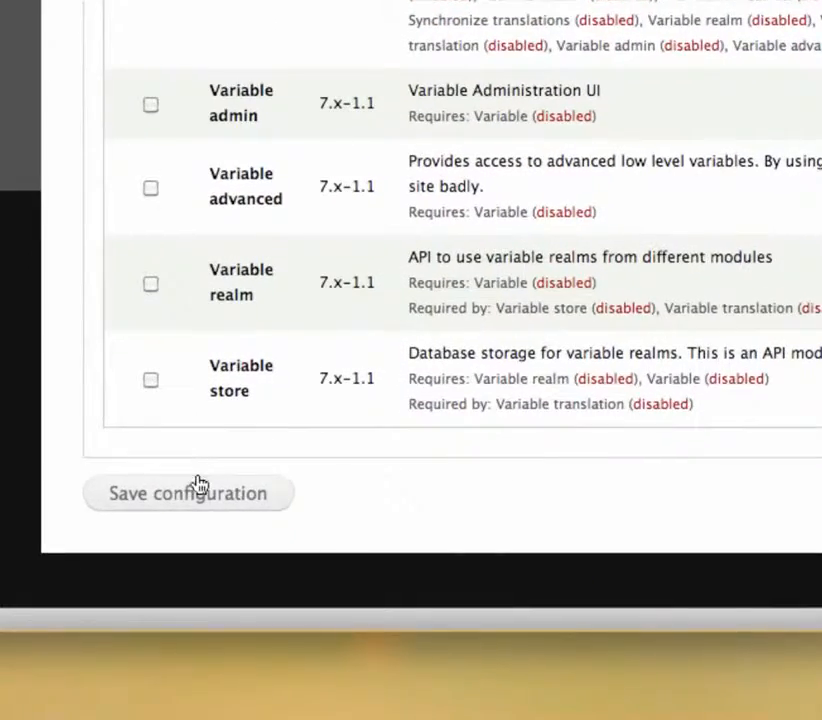
{"action": "left_click", "coordinate": [197, 487]}
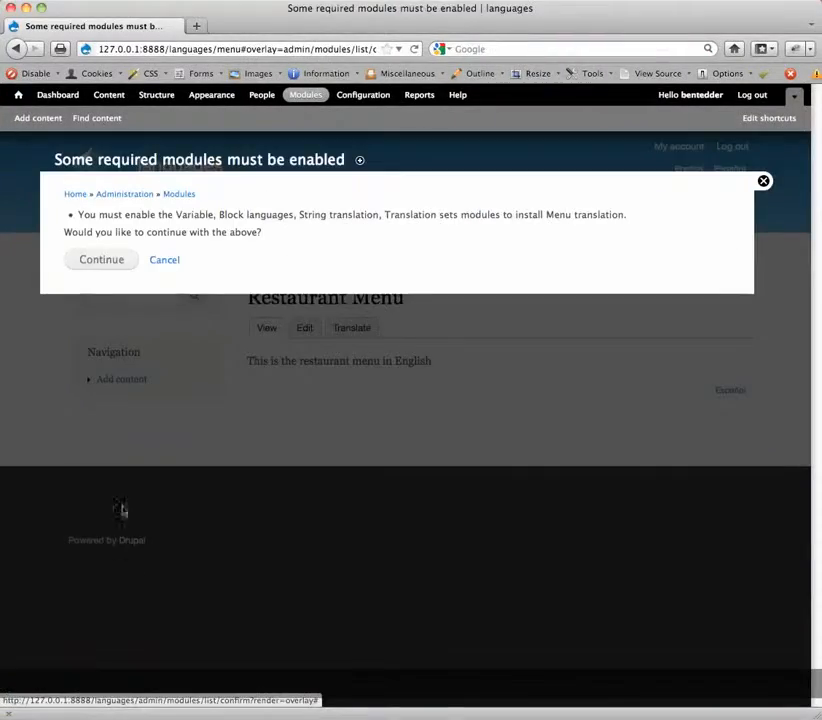
{"action": "left_click", "coordinate": [121, 261]}
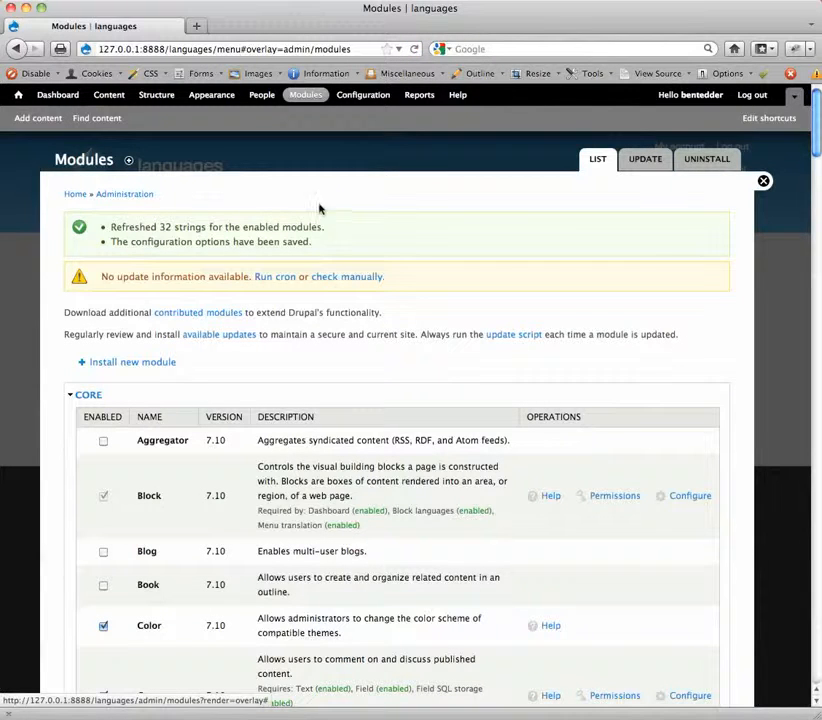
{"action": "left_click", "coordinate": [762, 181]}
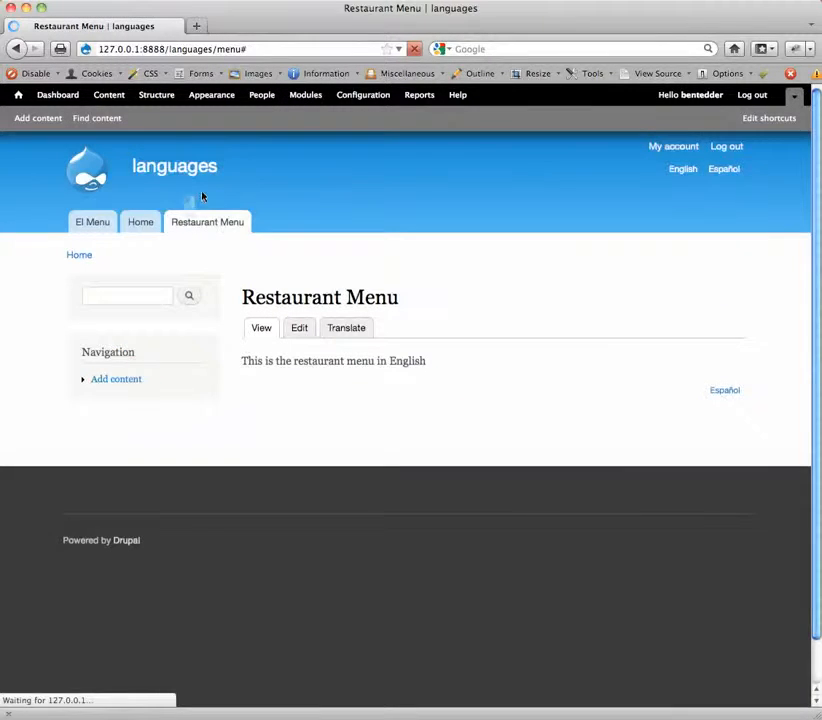
Move the Home link above El Menu in the Main menu's link list and save the order
{"action": "left_click", "coordinate": [150, 99]}
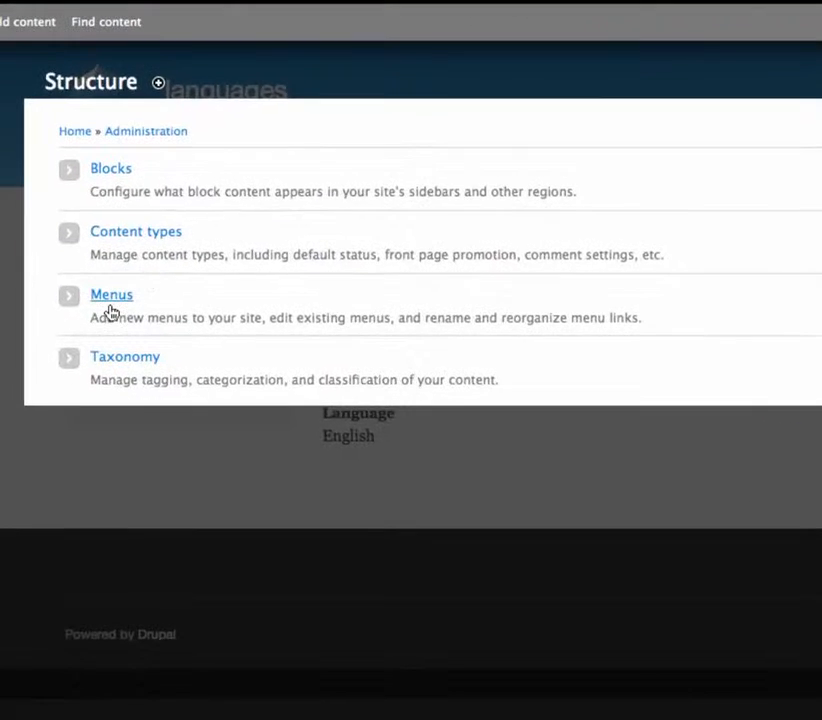
{"action": "left_click", "coordinate": [100, 310]}
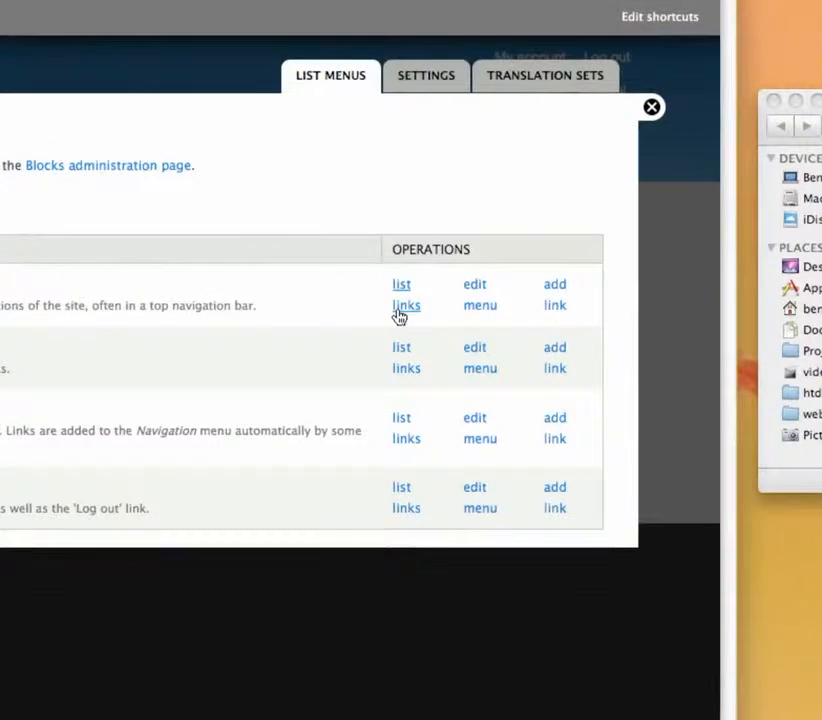
{"action": "left_click", "coordinate": [401, 310]}
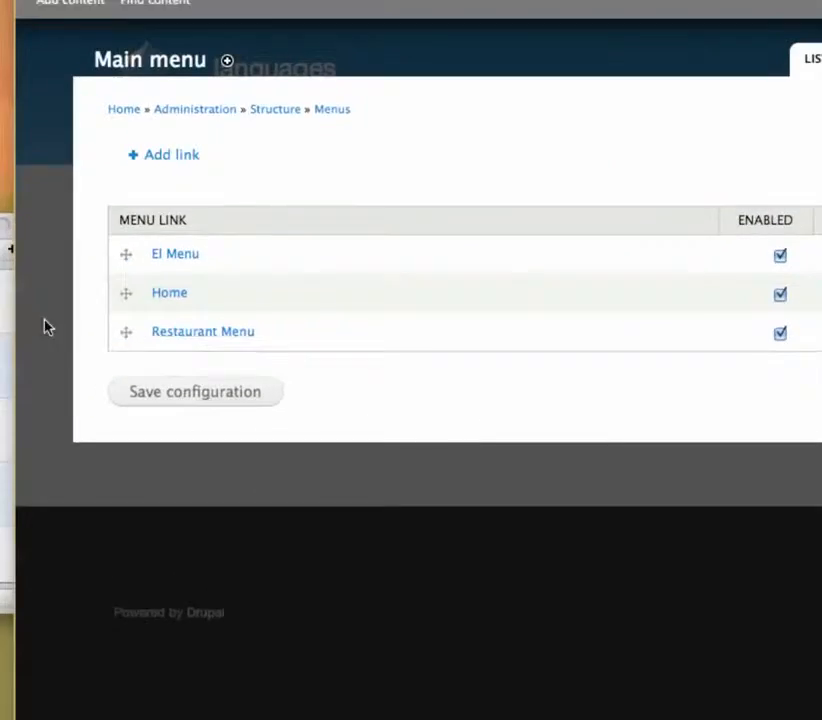
{"action": "left_click_drag", "start_coordinate": [69, 329], "coordinate": [71, 281]}
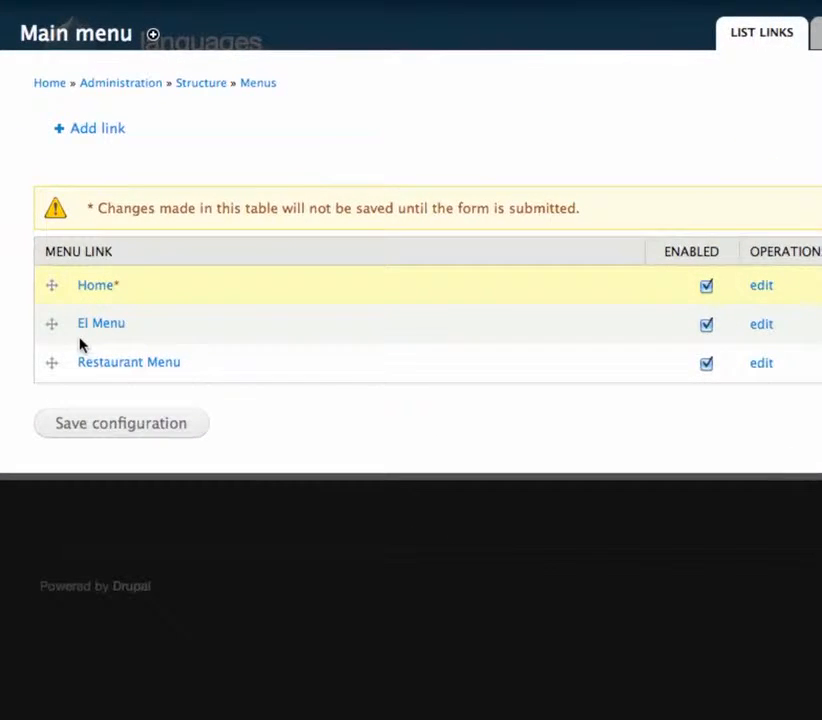
{"action": "left_click", "coordinate": [80, 424]}
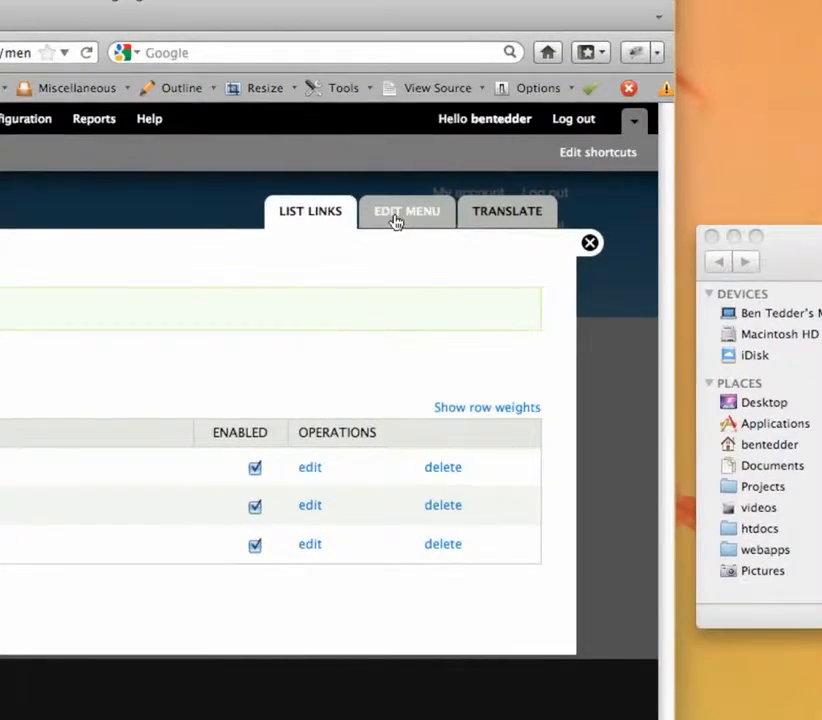
Set the Main menu's translation mode to Translate and Localize, save it, and close the menu administration
{"action": "left_click", "coordinate": [400, 185]}
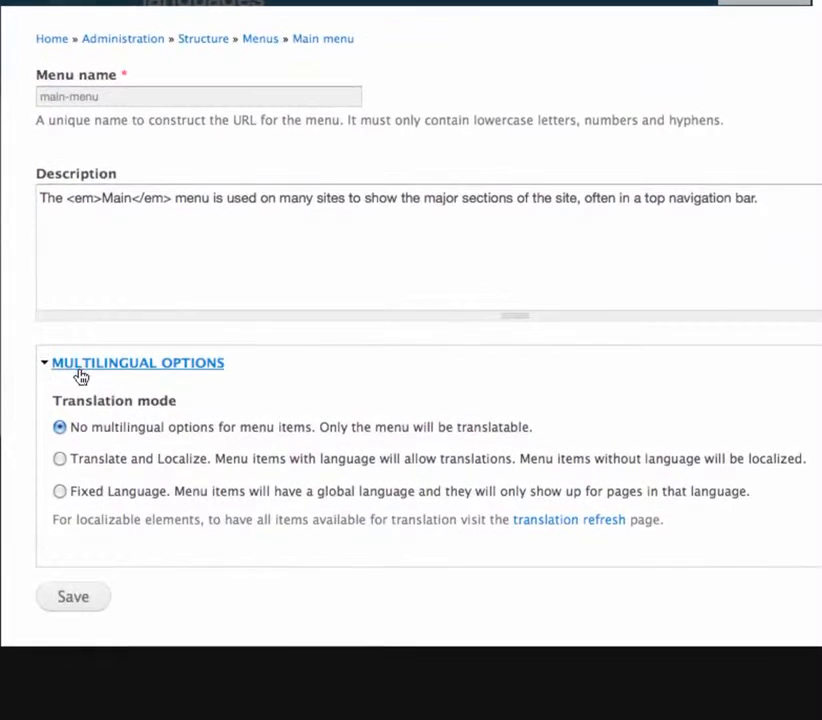
{"action": "left_click", "coordinate": [60, 461]}
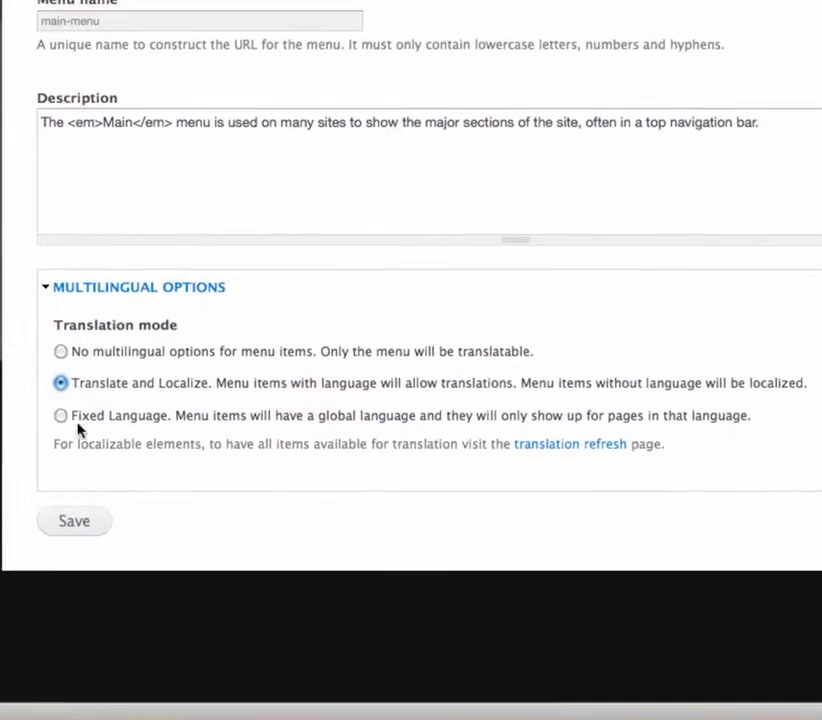
{"action": "left_click", "coordinate": [71, 549]}
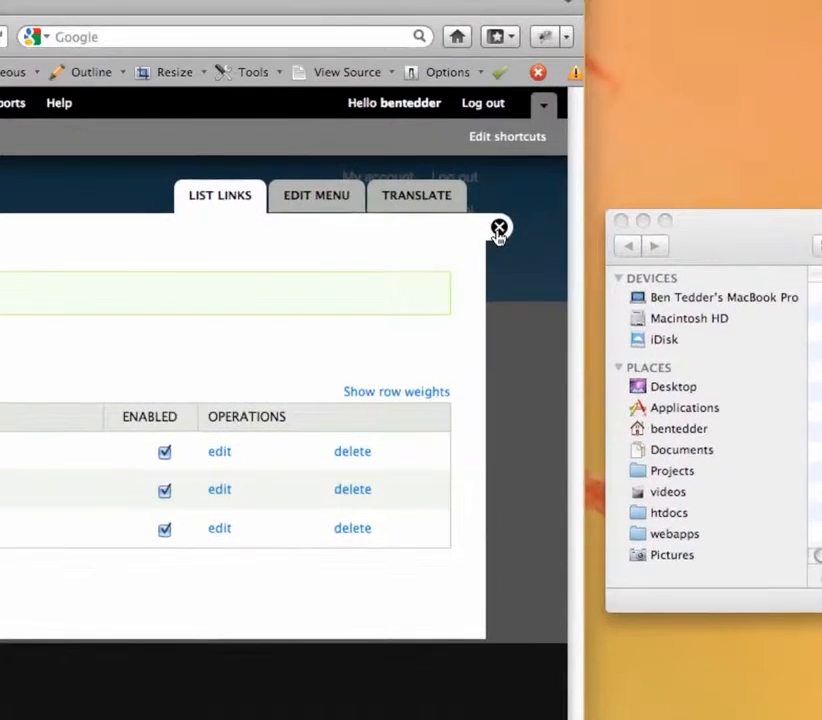
{"action": "left_click", "coordinate": [498, 227]}
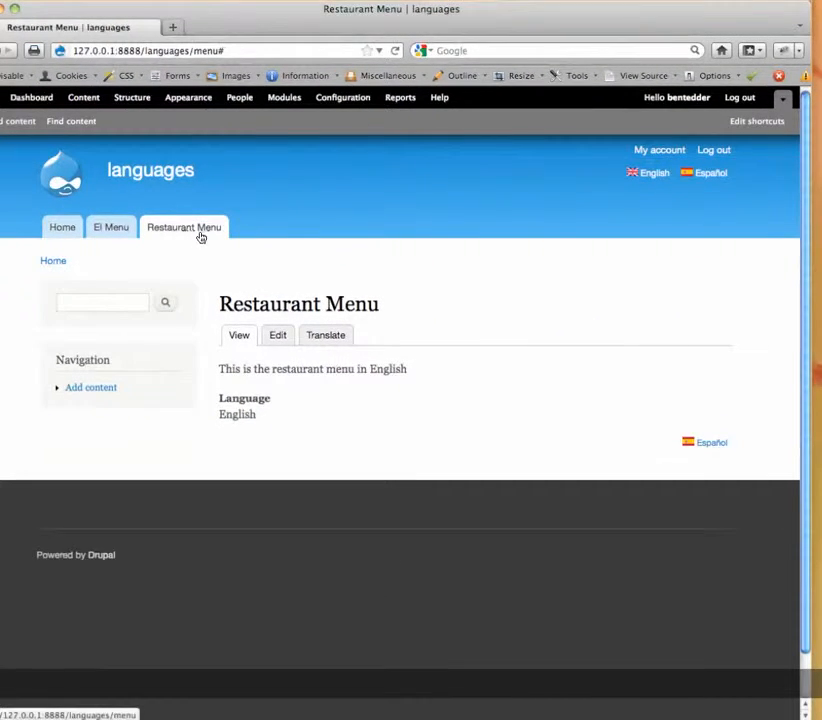
Check the home page's menu links in both the English and Spanish versions of the site
{"action": "left_click", "coordinate": [68, 232]}
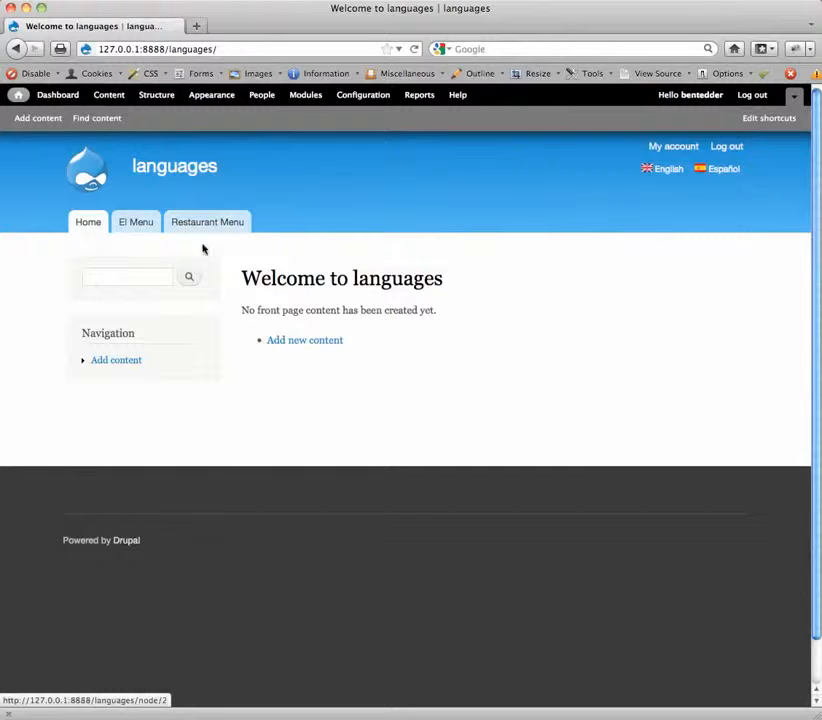
{"action": "left_click", "coordinate": [659, 178]}
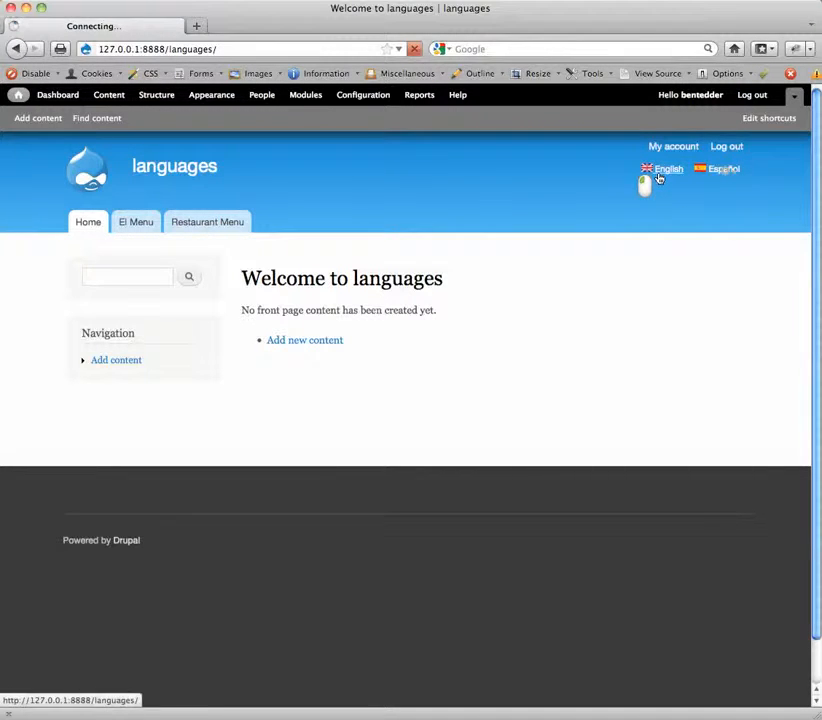
{"action": "left_click", "coordinate": [712, 175]}
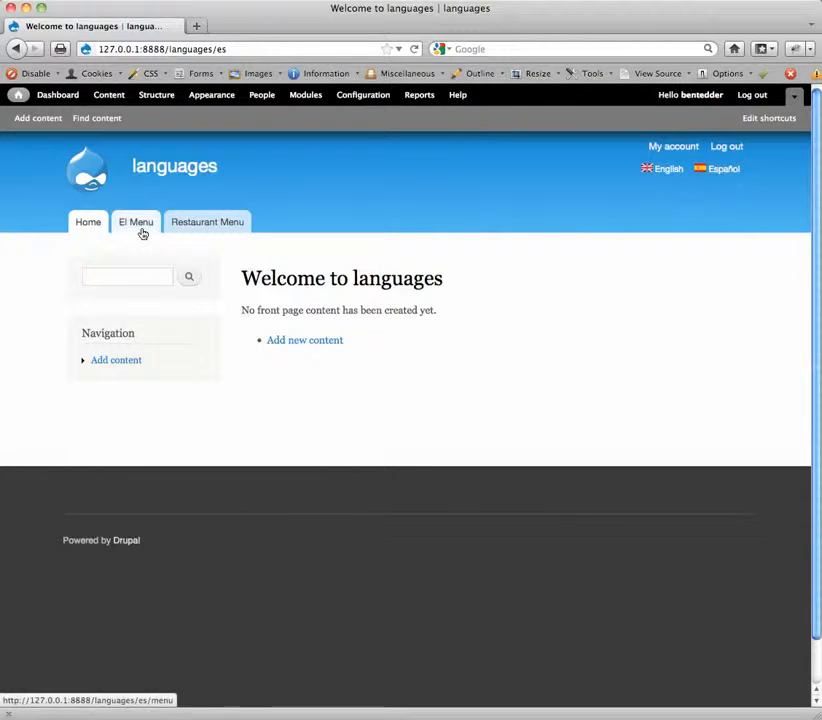
{"action": "key", "text": "ctrl+alt+super+p"}
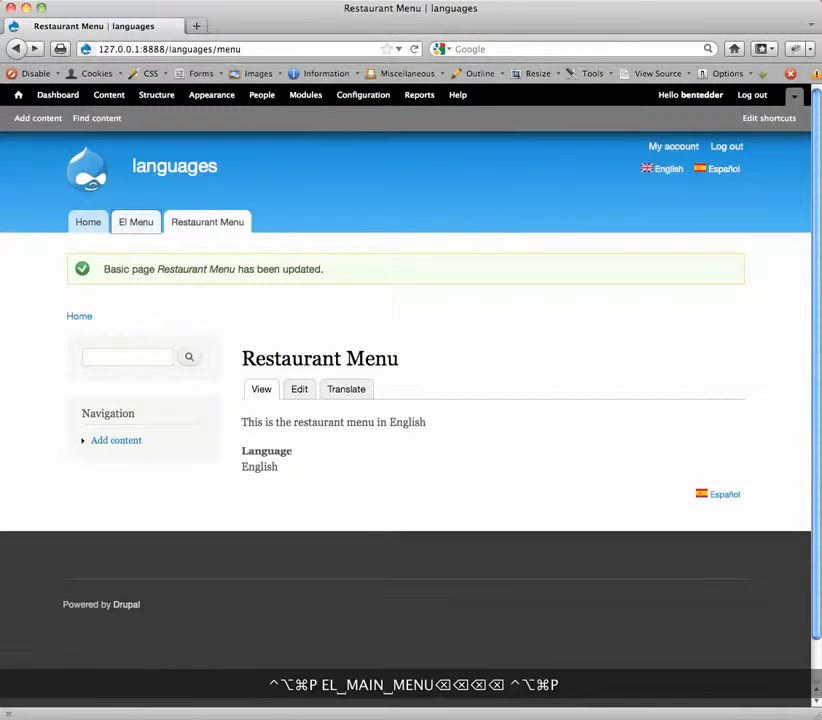
Open the English Restaurant Menu page for editing, review its menu settings, and save the page again
{"action": "left_click", "coordinate": [294, 390]}
{"action": "scroll", "coordinate": [169, 433], "scroll_direction": "down", "scroll_amount": 5}
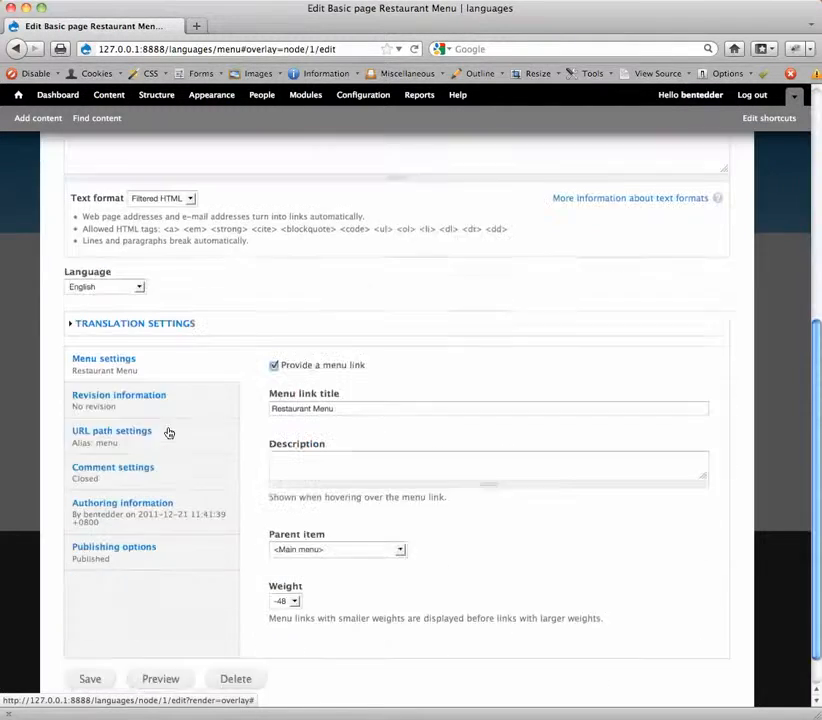
{"action": "scroll", "coordinate": [169, 433], "scroll_direction": "down", "scroll_amount": 1}
{"action": "left_click", "coordinate": [92, 641]}
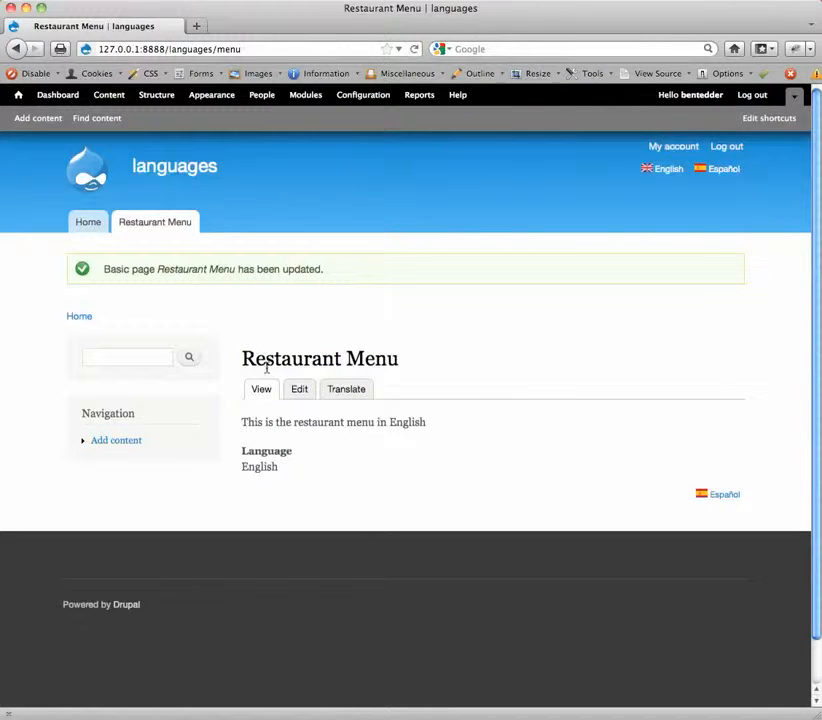
Switch the restaurant menu page between English and Spanish to check each language's menu links, and return to the home page
{"action": "left_click", "coordinate": [662, 171]}
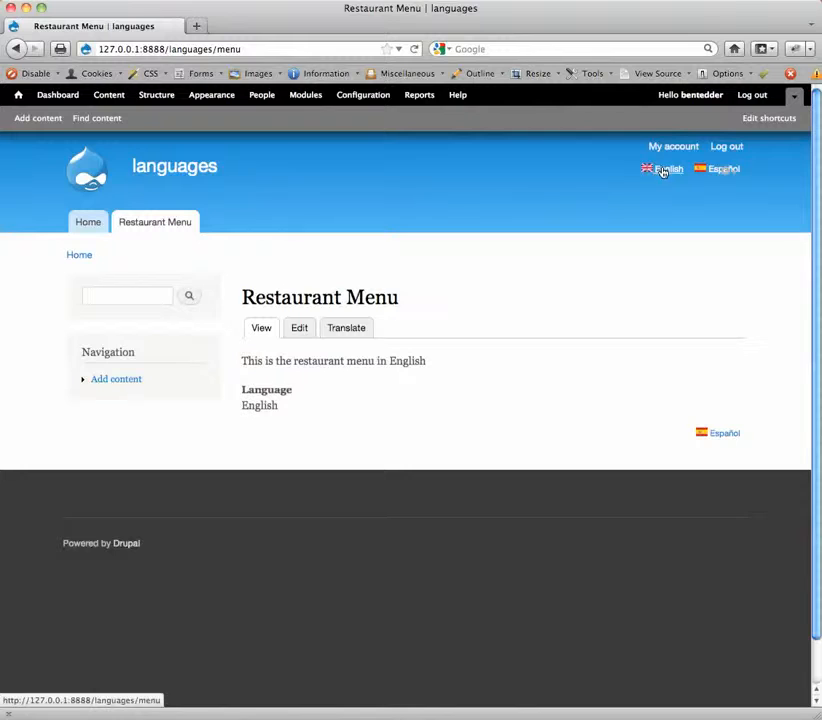
{"action": "left_click", "coordinate": [702, 172]}
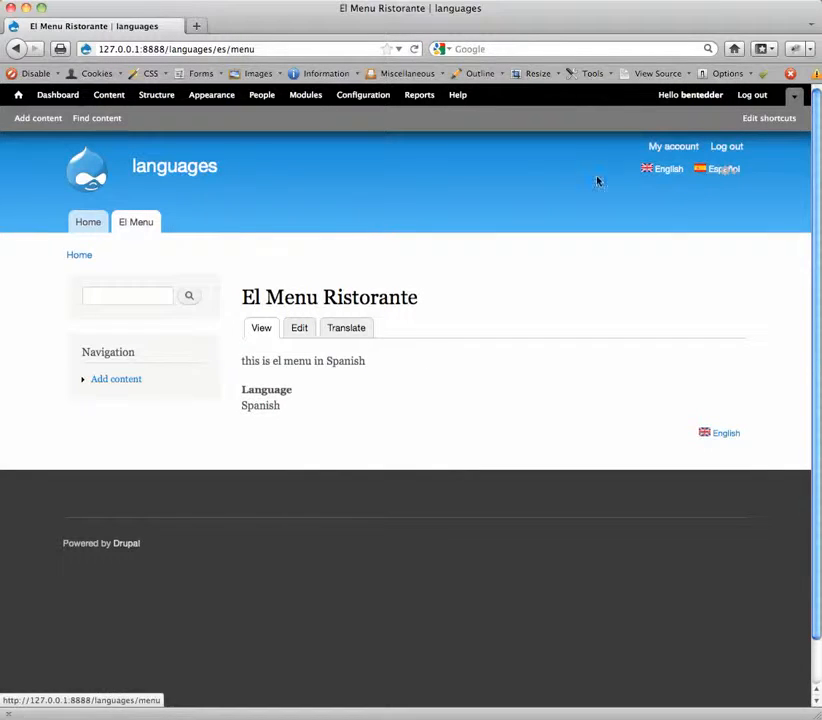
{"action": "left_click", "coordinate": [131, 220]}
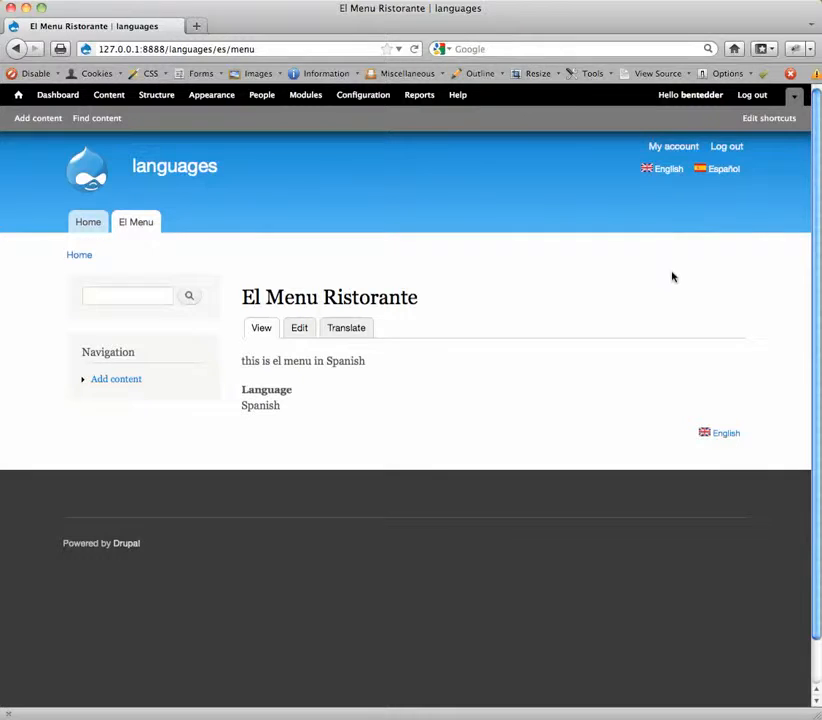
{"action": "left_click", "coordinate": [716, 434]}
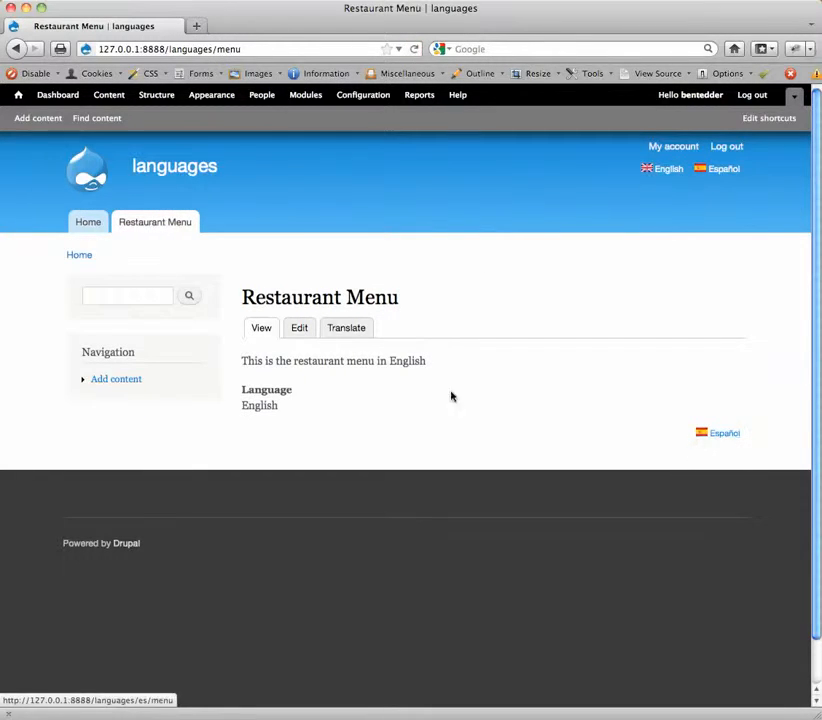
{"action": "left_click", "coordinate": [85, 224]}
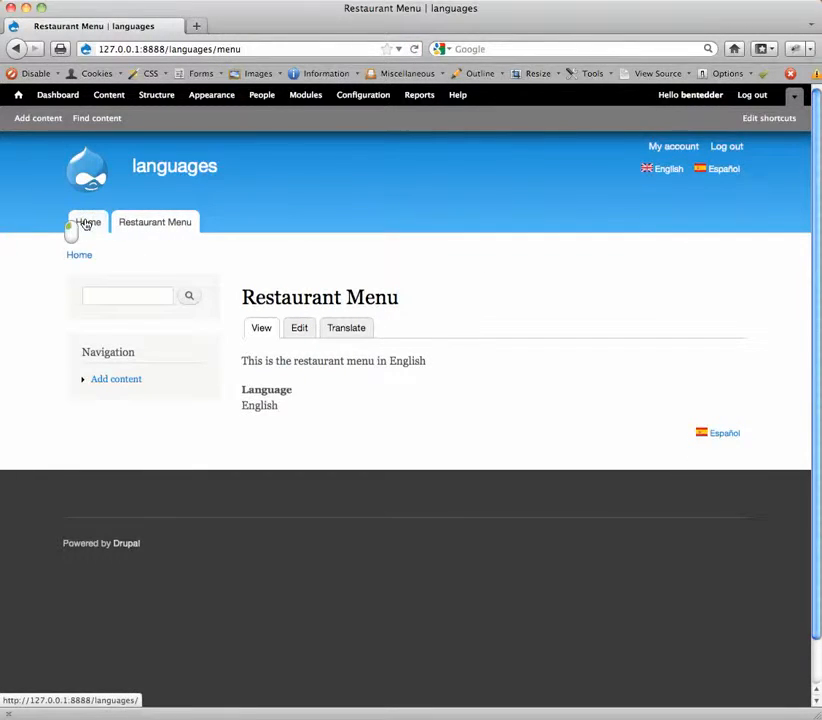